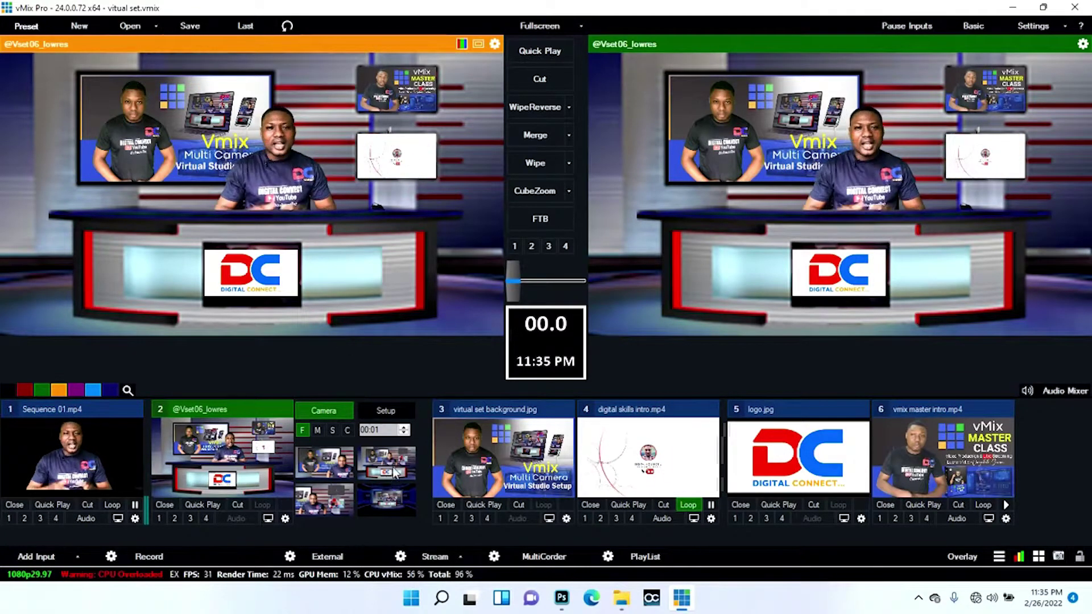
- Switch the finished virtual set through its close-up and wide camera views to demonstrate the angles
{"action": "left_click", "coordinate": [335, 463]}
{"action": "left_click", "coordinate": [329, 507]}
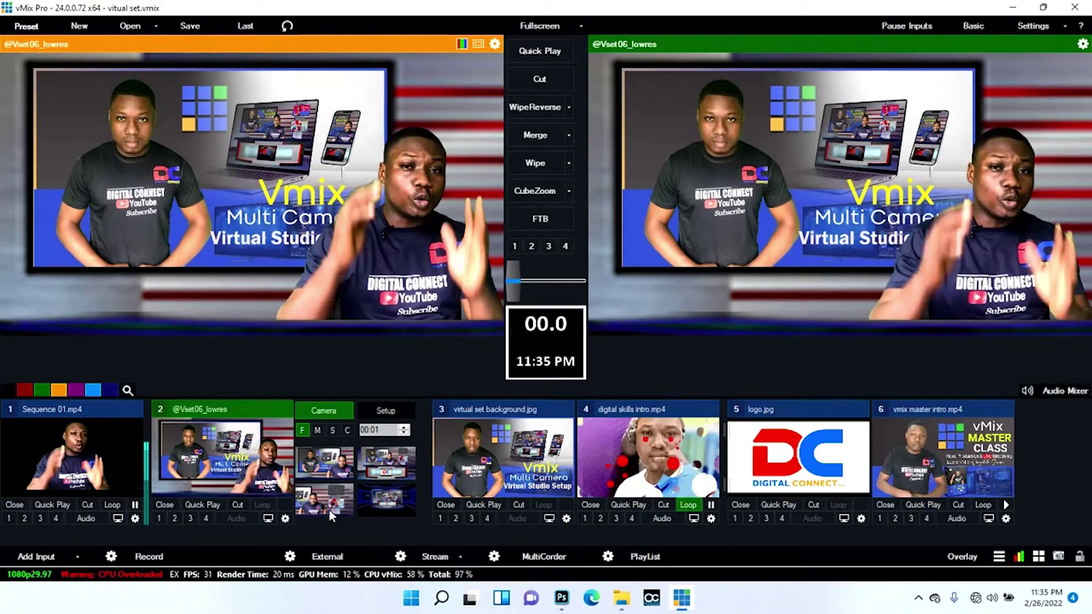
{"action": "left_click", "coordinate": [382, 502]}
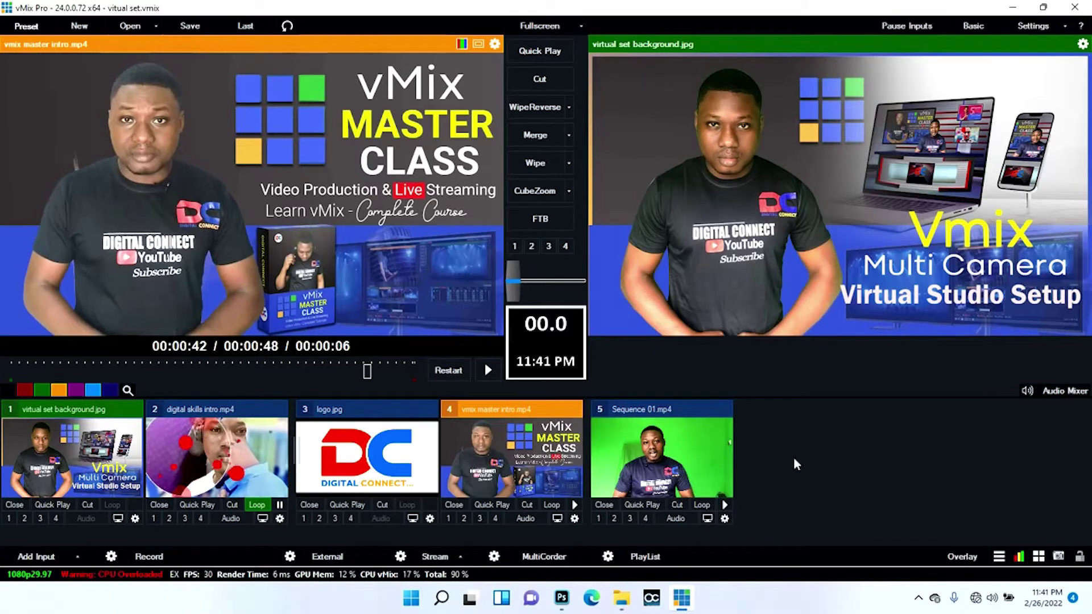
- Preview each loaded input in turn: Sequence 01.mp4, vmix master intro.mp4, logo.jpg, digital skills intro.mp4 and virtual set background.jpg
{"action": "left_click", "coordinate": [682, 461]}
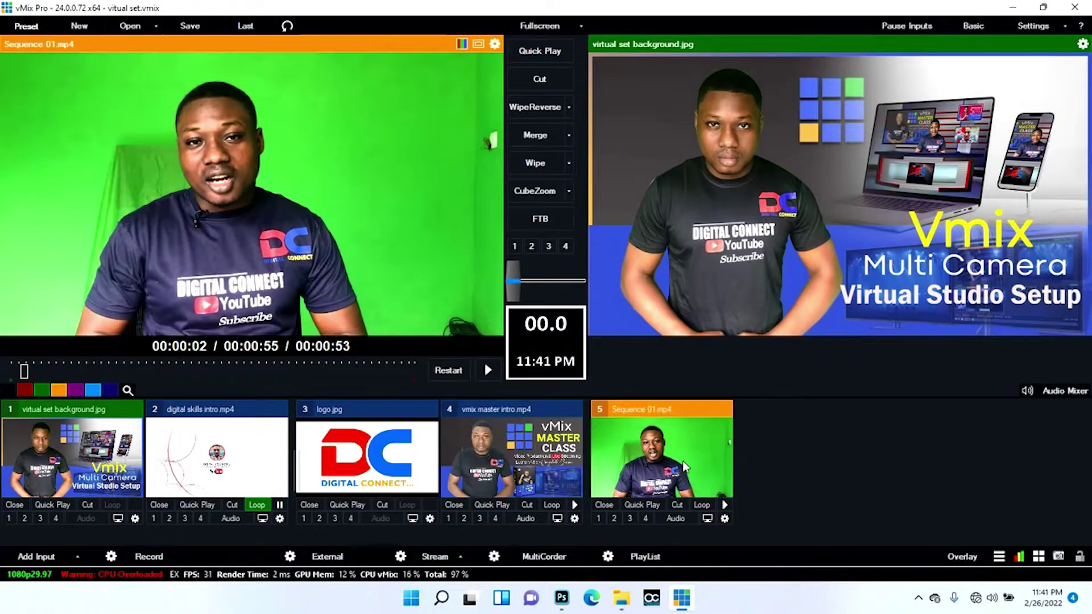
{"action": "left_click", "coordinate": [556, 460]}
{"action": "left_click", "coordinate": [398, 470]}
{"action": "left_click", "coordinate": [216, 458]}
{"action": "left_click", "coordinate": [83, 451]}
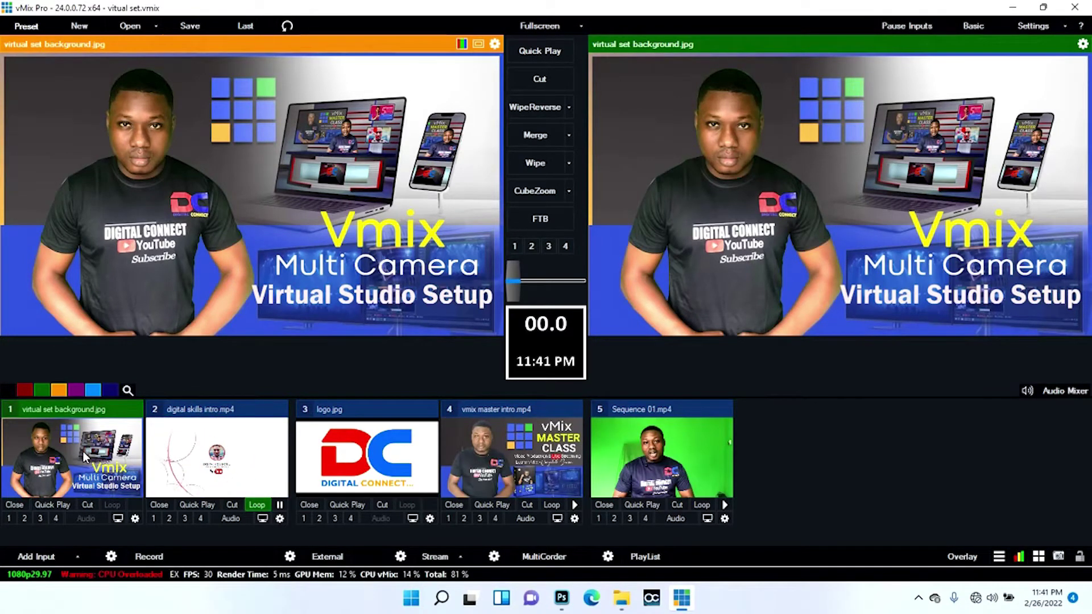
{"action": "left_click", "coordinate": [504, 463]}
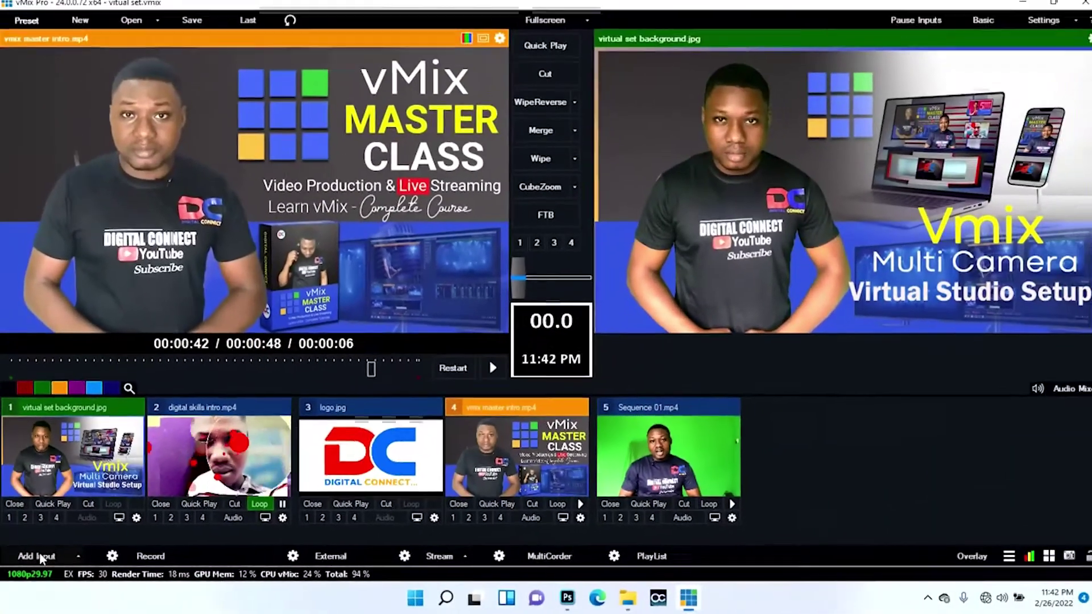
{"action": "left_click", "coordinate": [38, 556]}
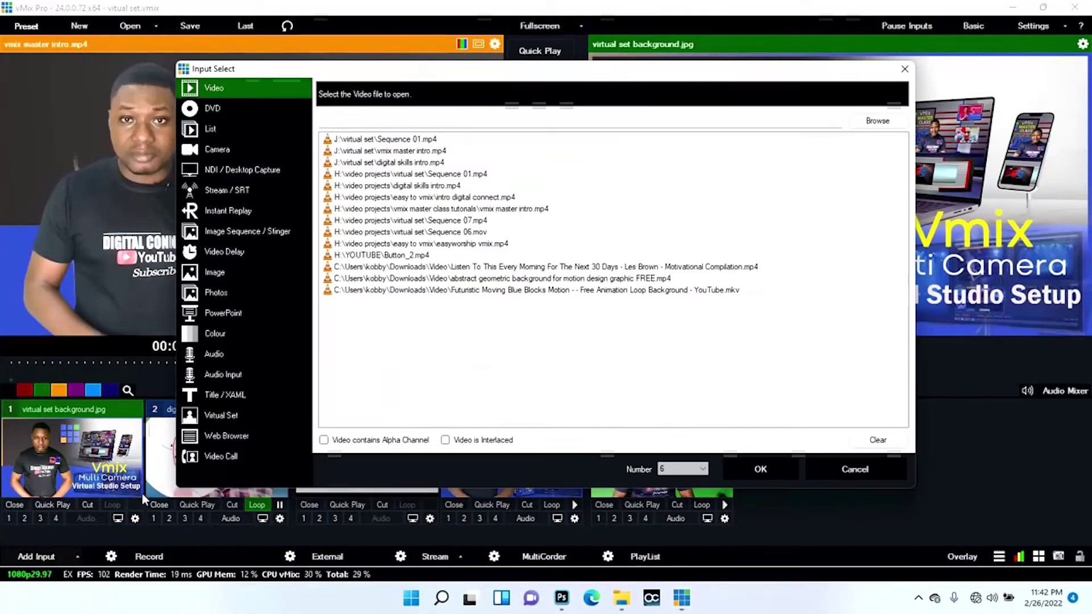
{"action": "left_click", "coordinate": [221, 415]}
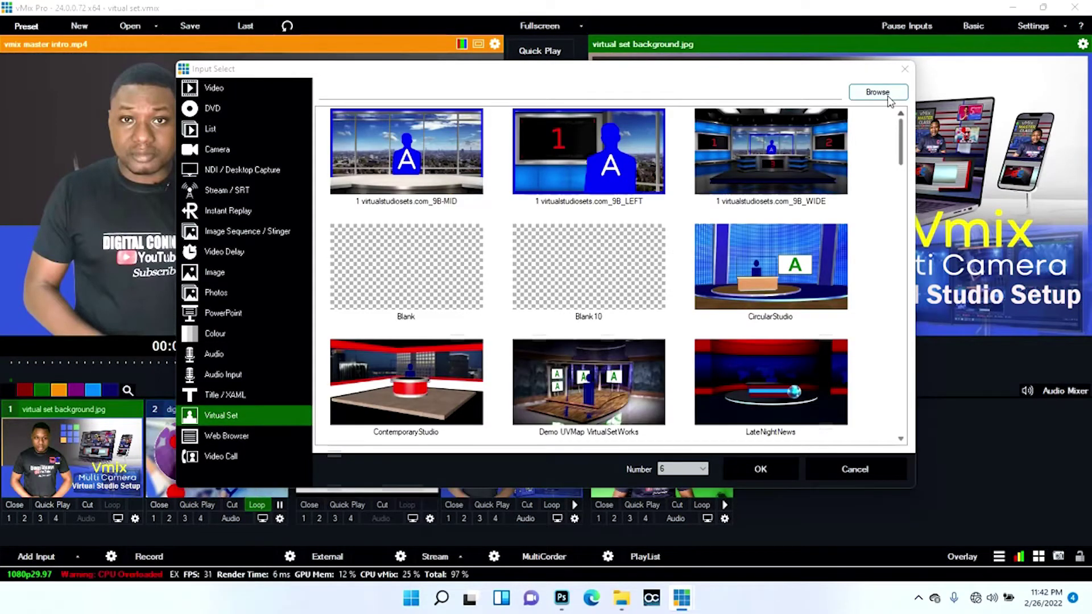
{"action": "left_click", "coordinate": [888, 95]}
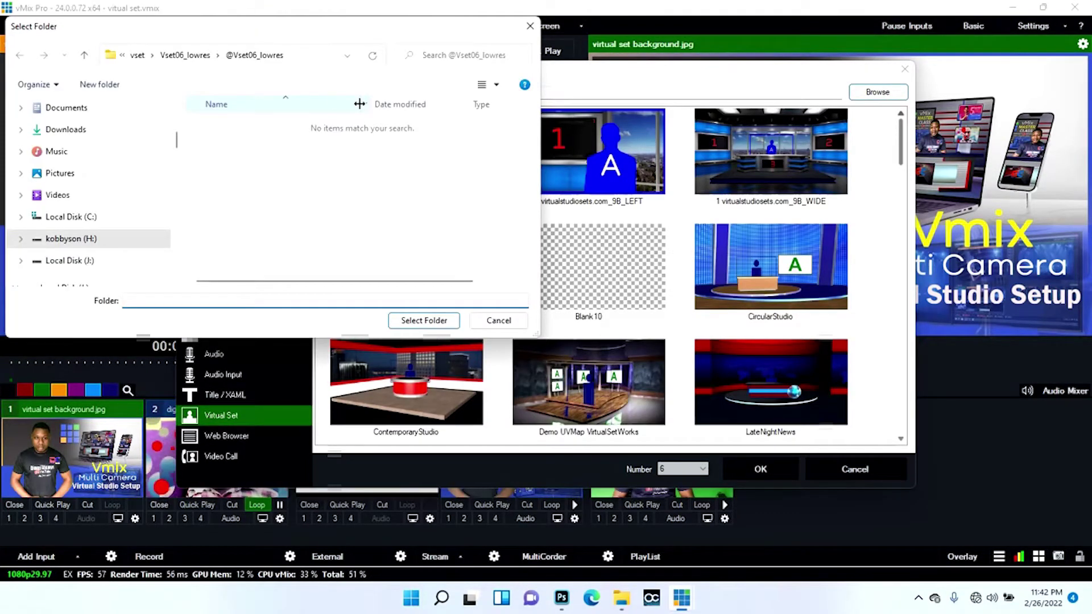
{"action": "left_click", "coordinate": [186, 55]}
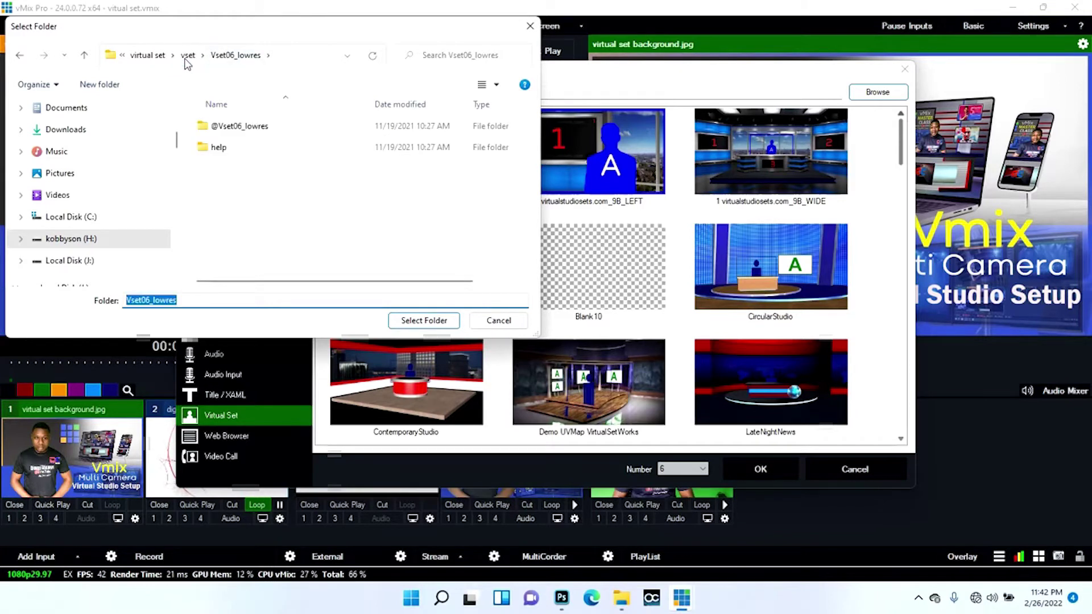
{"action": "left_click", "coordinate": [253, 133]}
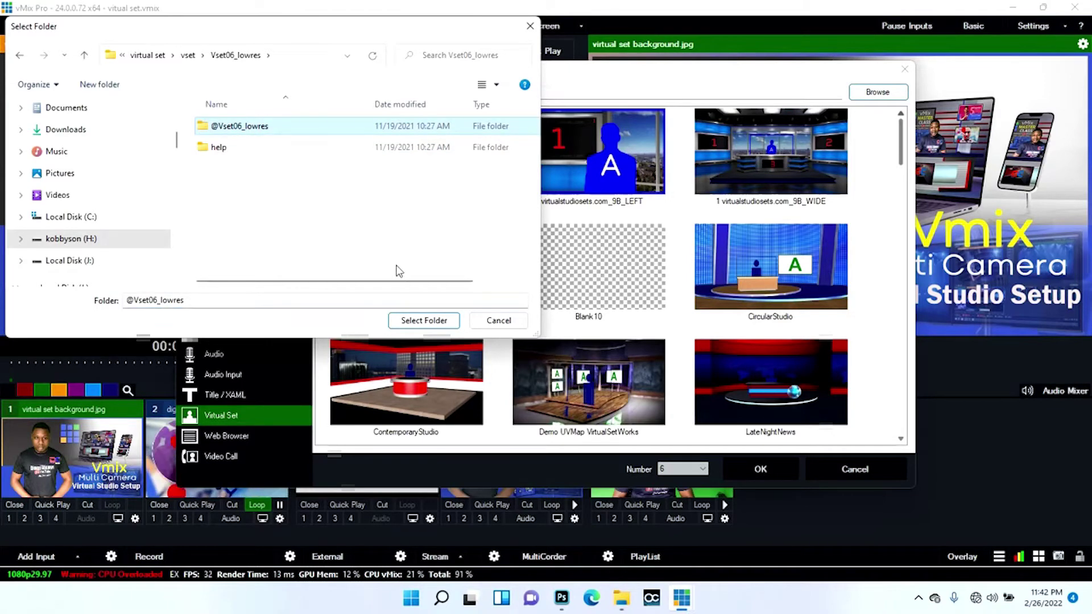
{"action": "left_click", "coordinate": [424, 320]}
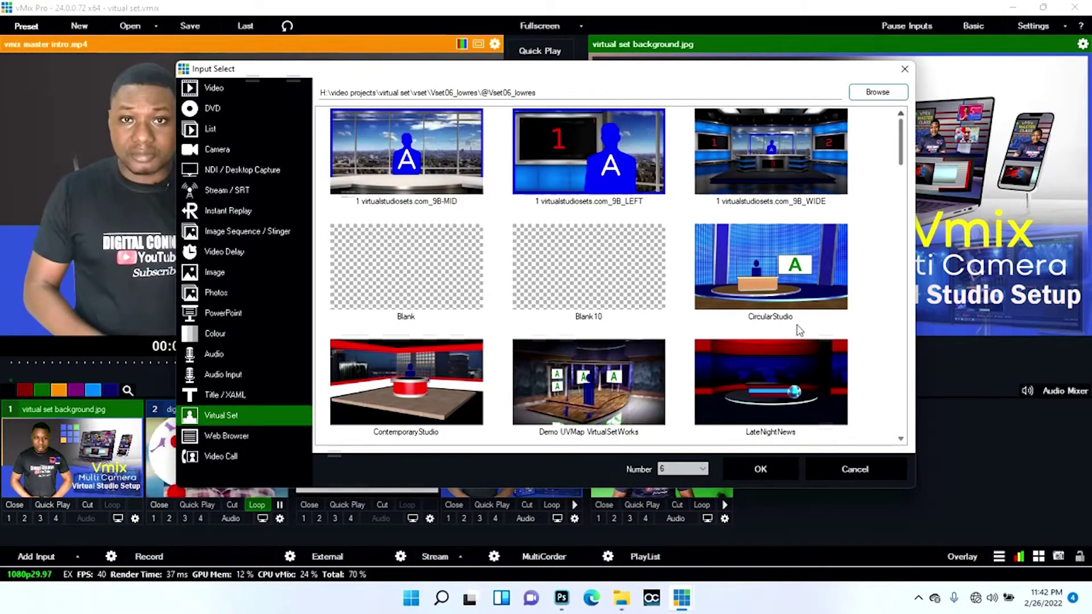
{"action": "left_click", "coordinate": [757, 470]}
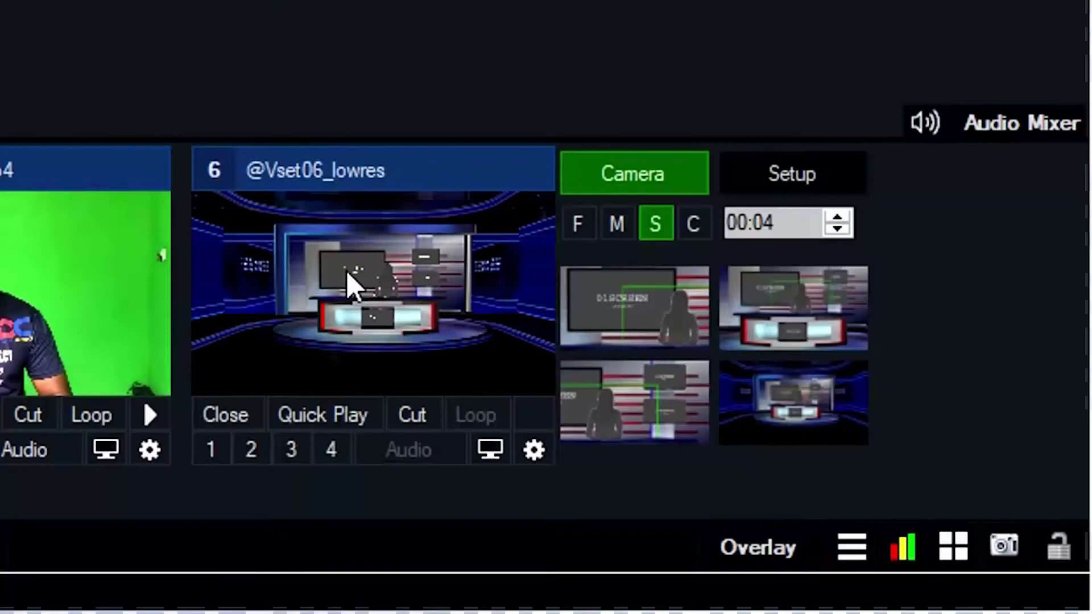
- Preview the new virtual set and assign 5 Sequence 01.mp4 as the input of its Talent layer
{"action": "left_click", "coordinate": [349, 277]}
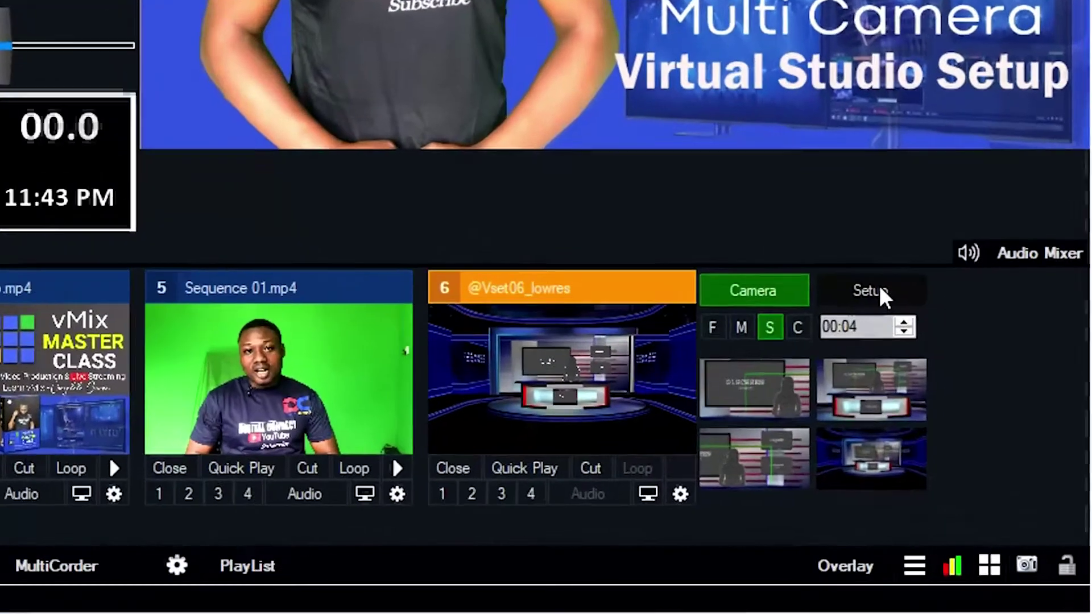
{"action": "left_click", "coordinate": [876, 291]}
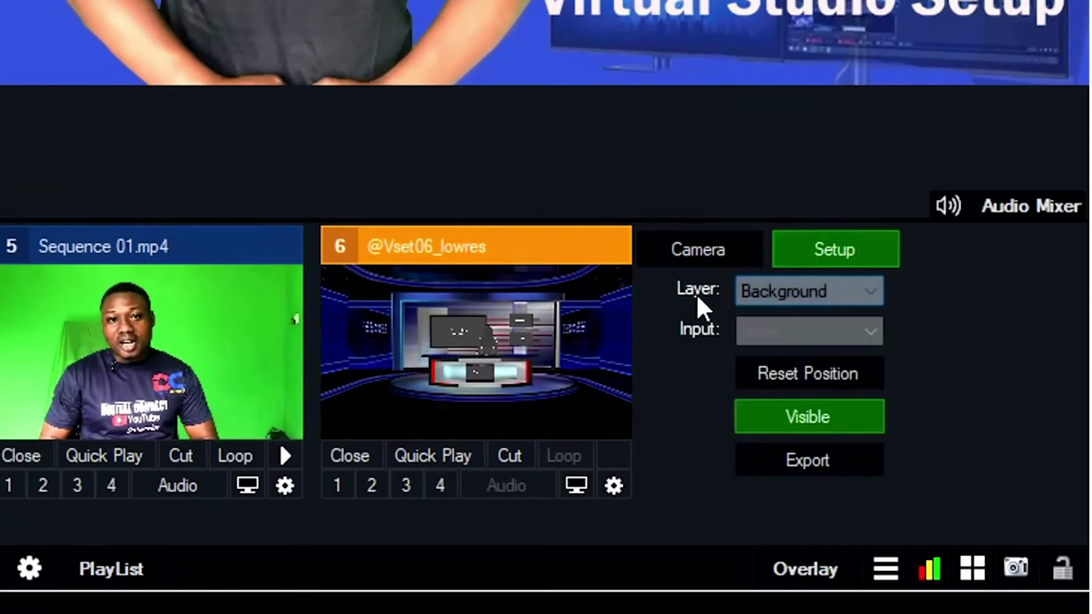
{"action": "left_click", "coordinate": [790, 291]}
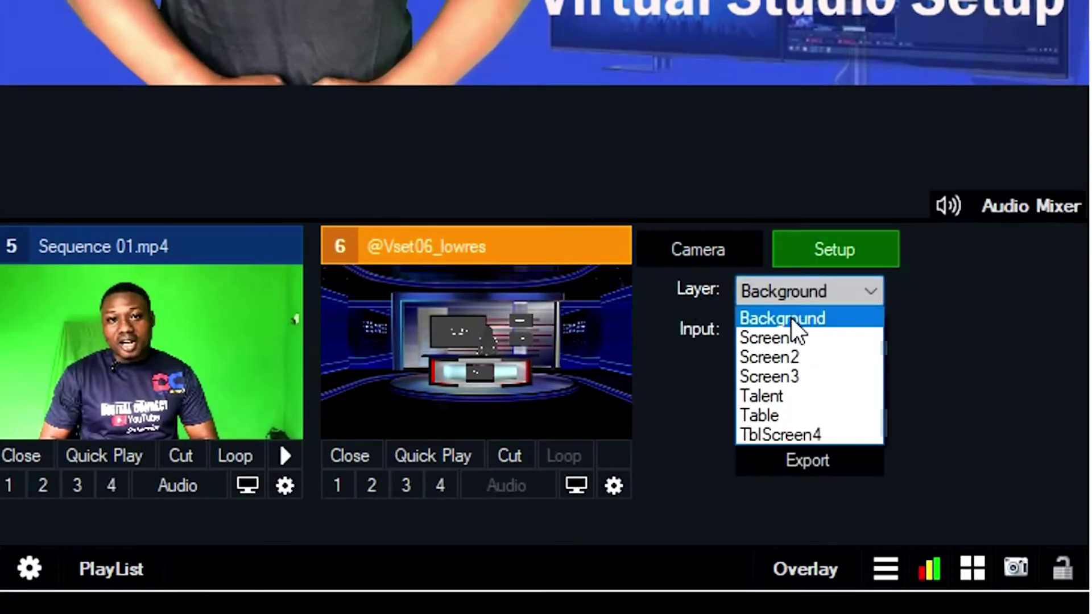
{"action": "left_click", "coordinate": [777, 397]}
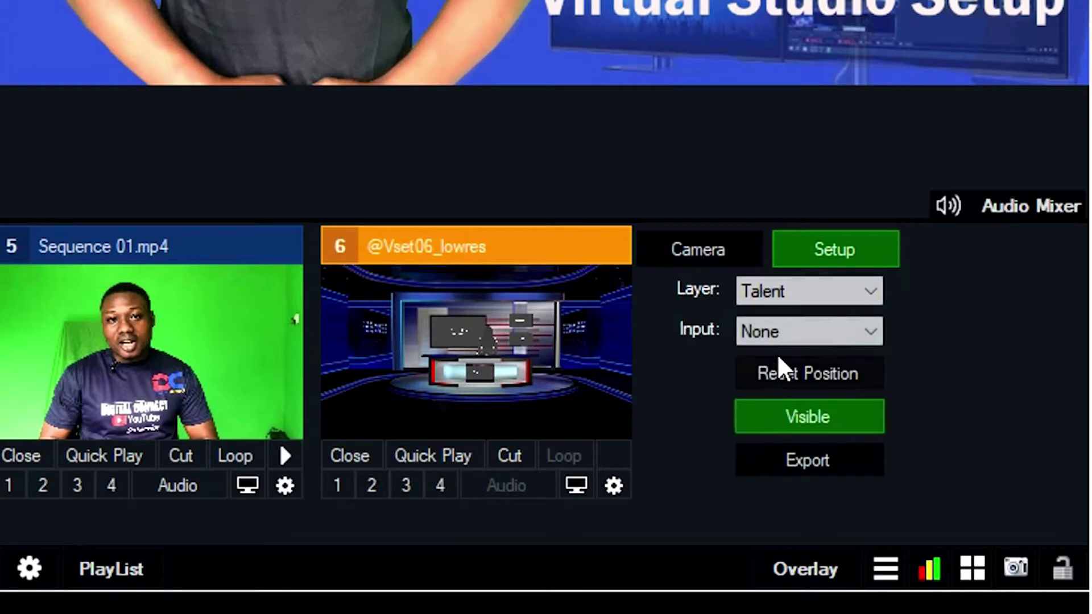
{"action": "left_click", "coordinate": [780, 331]}
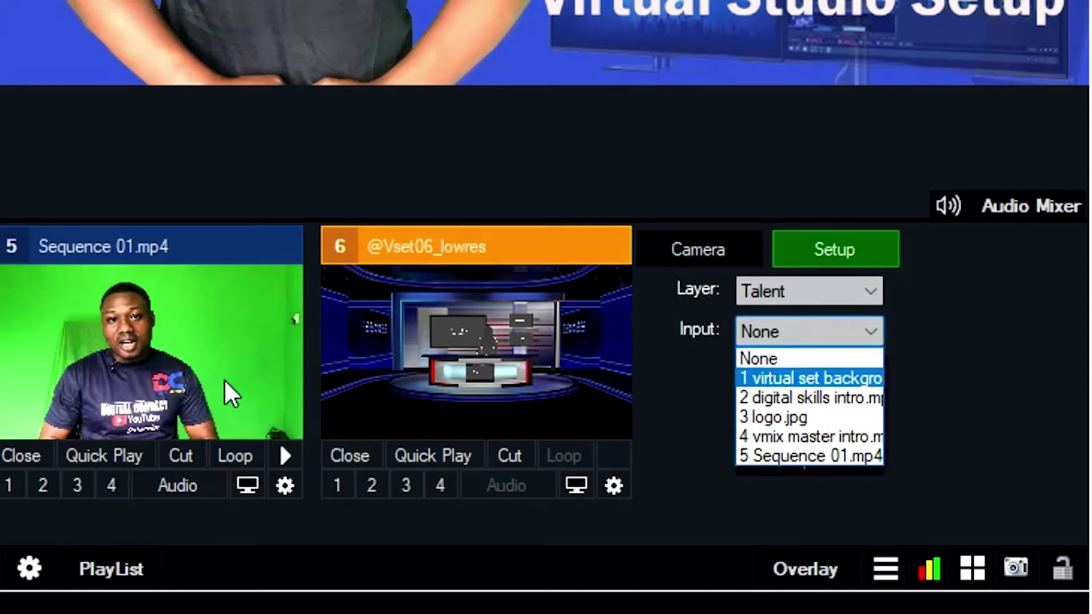
{"action": "left_click", "coordinate": [811, 456]}
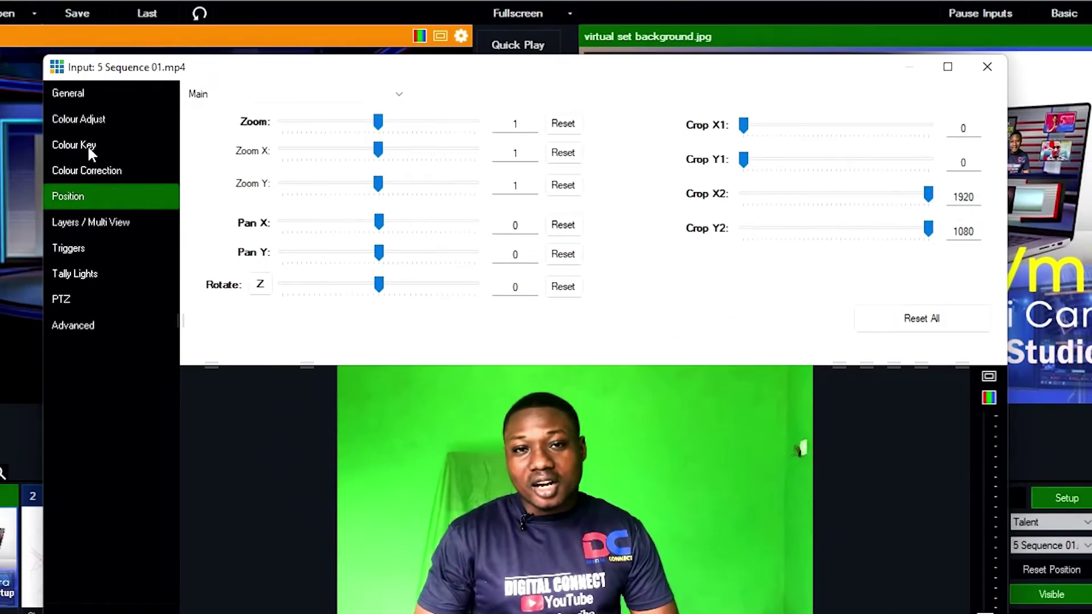
- Enable the colour key for Sequence 01.mp4 and sample the green backdrop as the key colour
{"action": "left_click", "coordinate": [87, 144]}
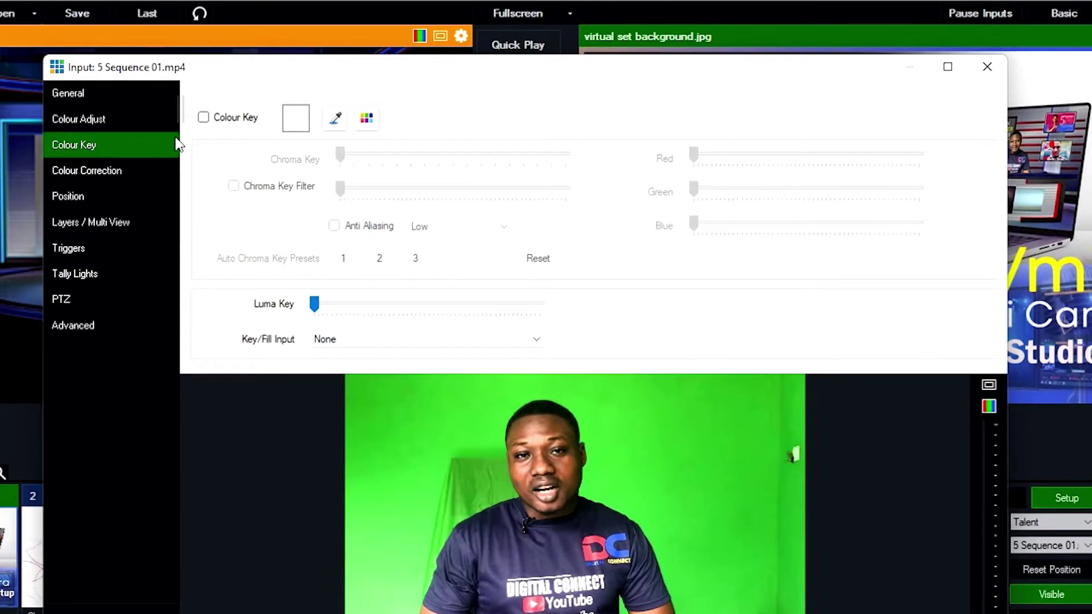
{"action": "left_click", "coordinate": [202, 118]}
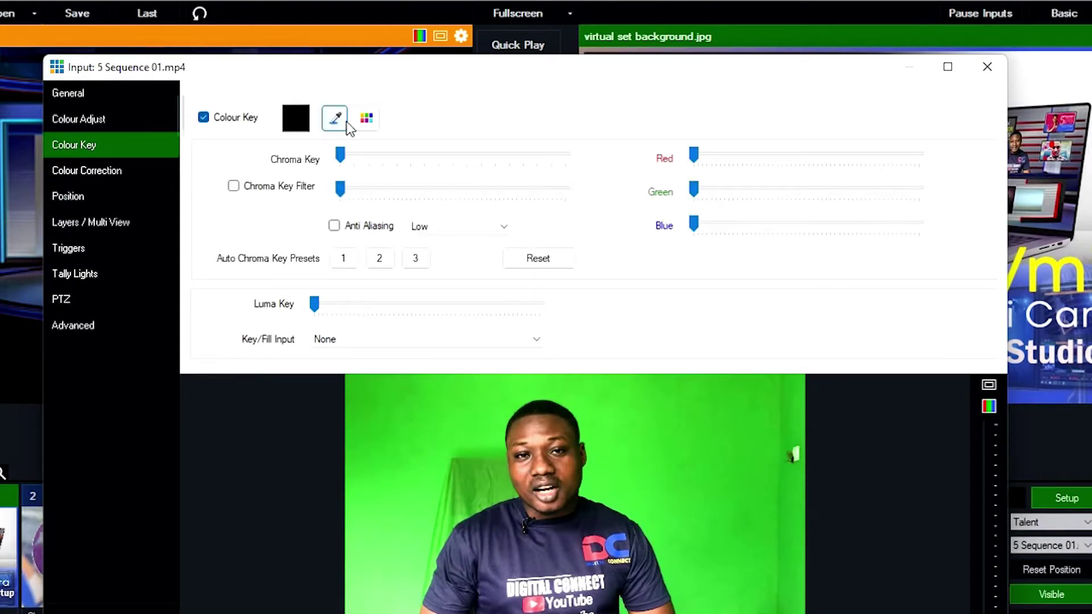
{"action": "left_click", "coordinate": [336, 120]}
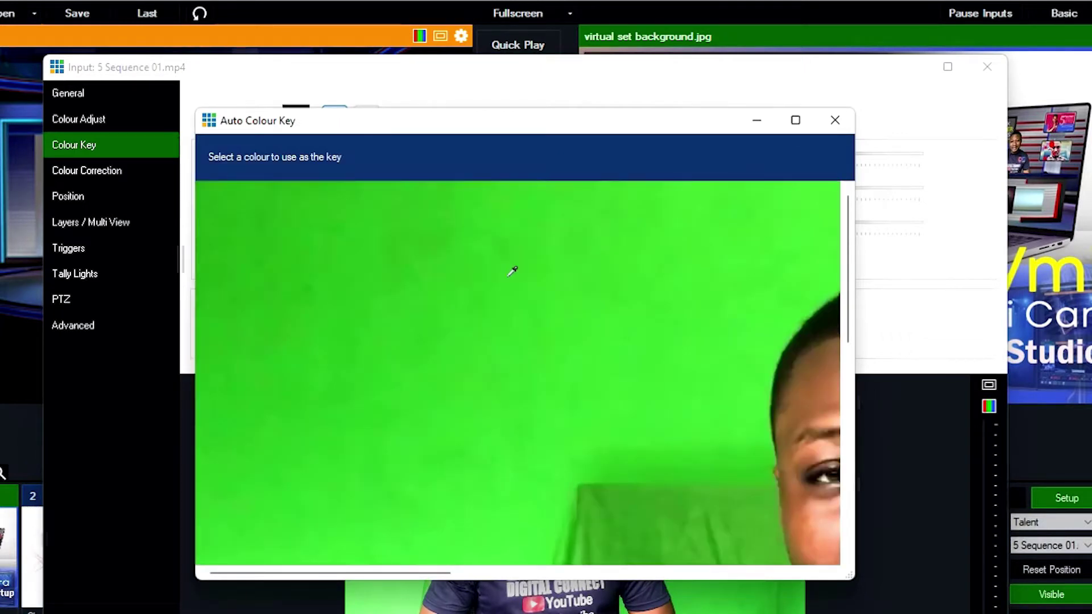
{"action": "left_click", "coordinate": [512, 271]}
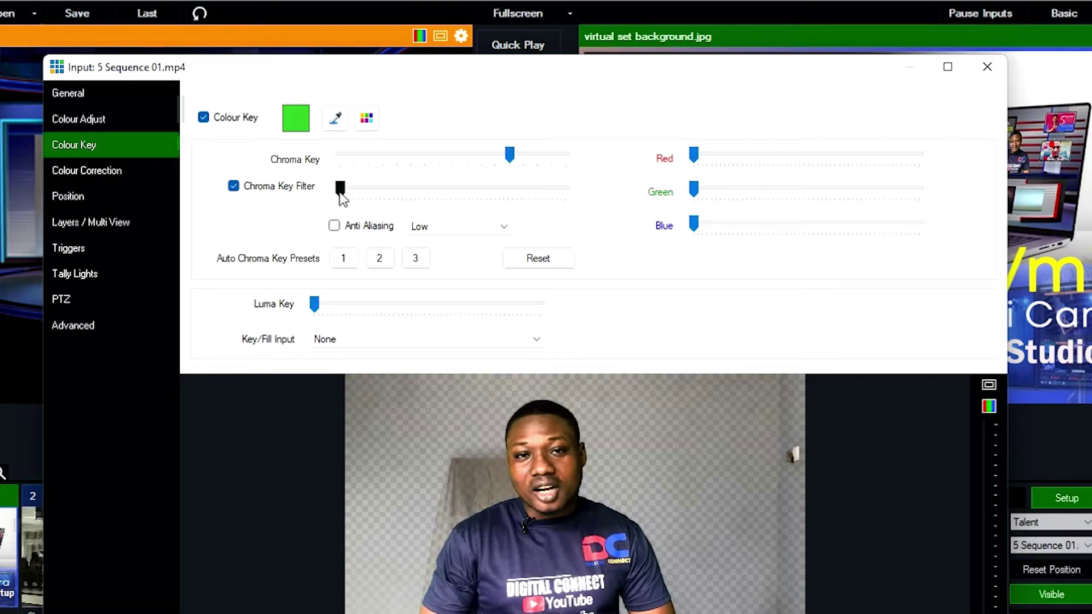
- Raise the chroma key filter to about two thirds and the luma key slightly to clean up the green-screen removal
{"action": "left_click_drag", "start_coordinate": [340, 192], "coordinate": [452, 217]}
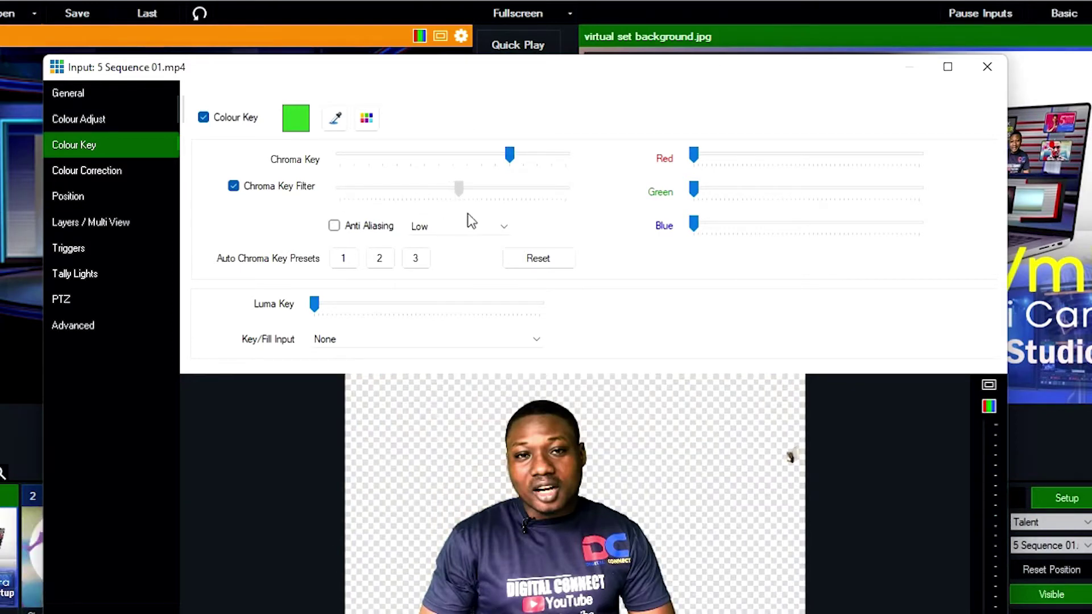
{"action": "mouse_move", "coordinate": [478, 215]}
{"action": "left_mouse_down"}
{"action": "mouse_move", "coordinate": [469, 216]}
{"action": "mouse_move", "coordinate": [483, 216]}
{"action": "left_mouse_up"}
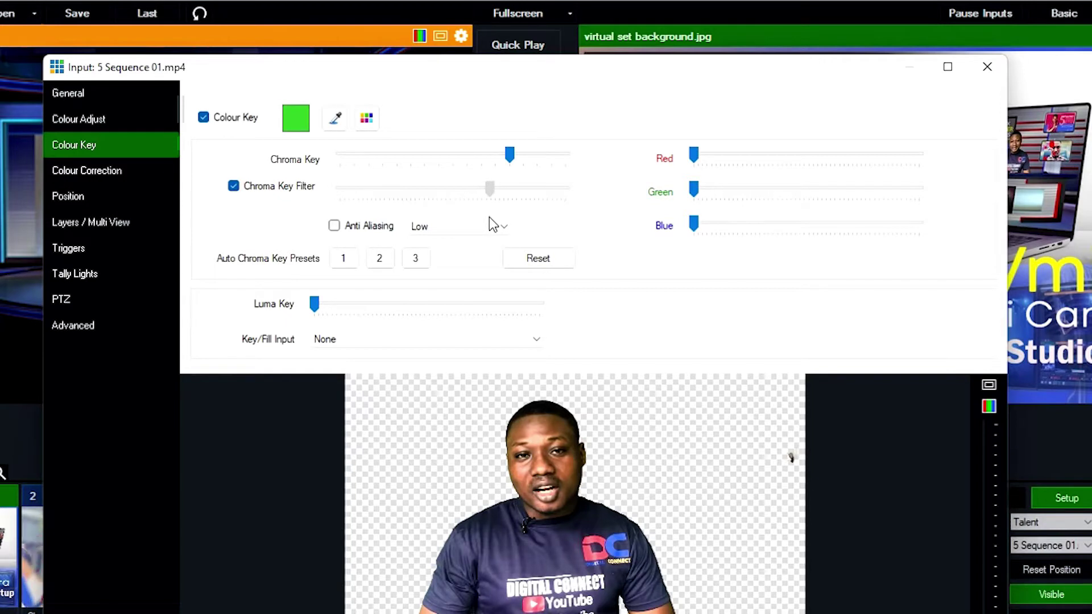
{"action": "left_click_drag", "start_coordinate": [491, 217], "coordinate": [492, 218]}
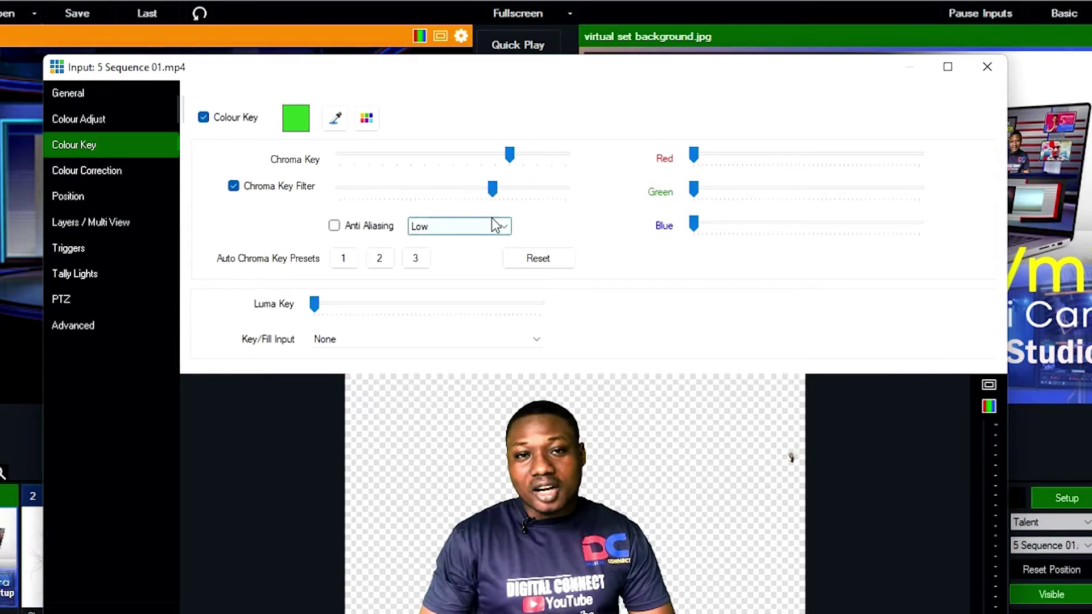
{"action": "left_click", "coordinate": [328, 307]}
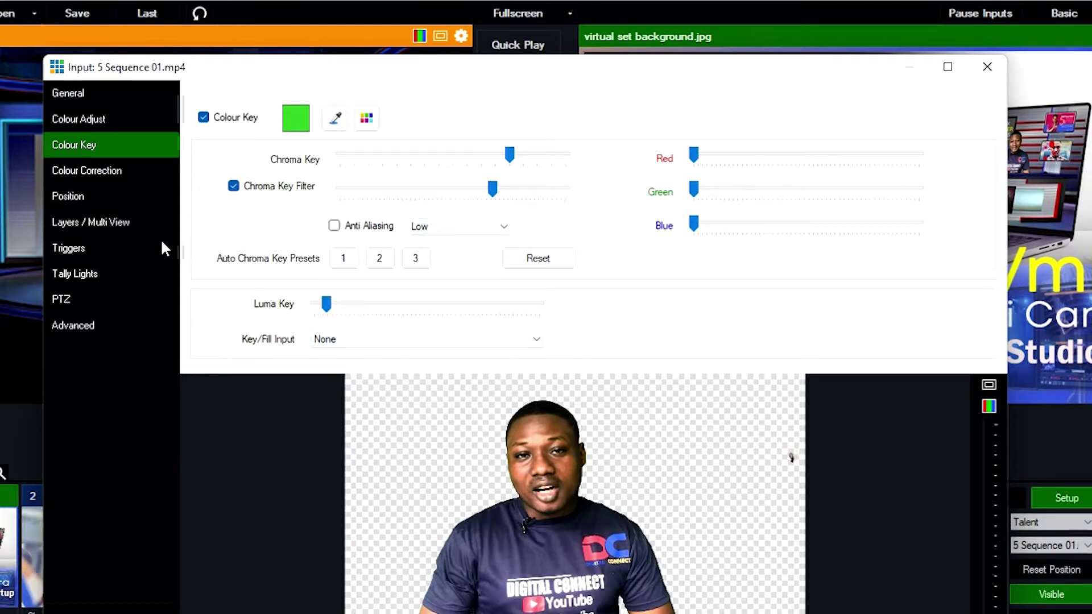
- Shift the talent in Sequence 01.mp4 to Pan X 0.081 and Pan Y 0.027, then close its settings
{"action": "left_click", "coordinate": [88, 195]}
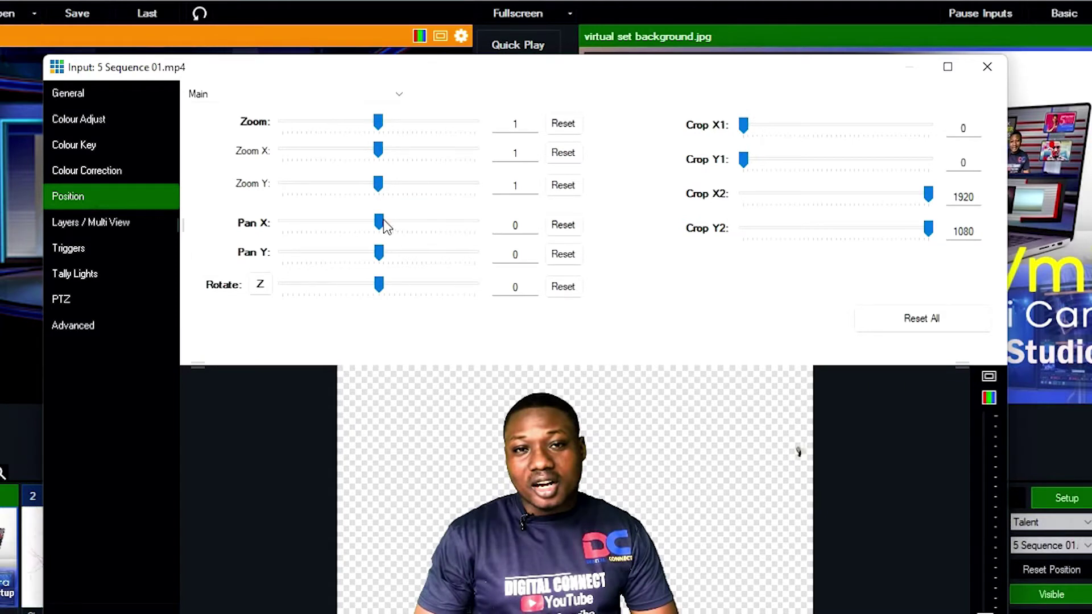
{"action": "left_click_drag", "start_coordinate": [381, 220], "coordinate": [383, 252]}
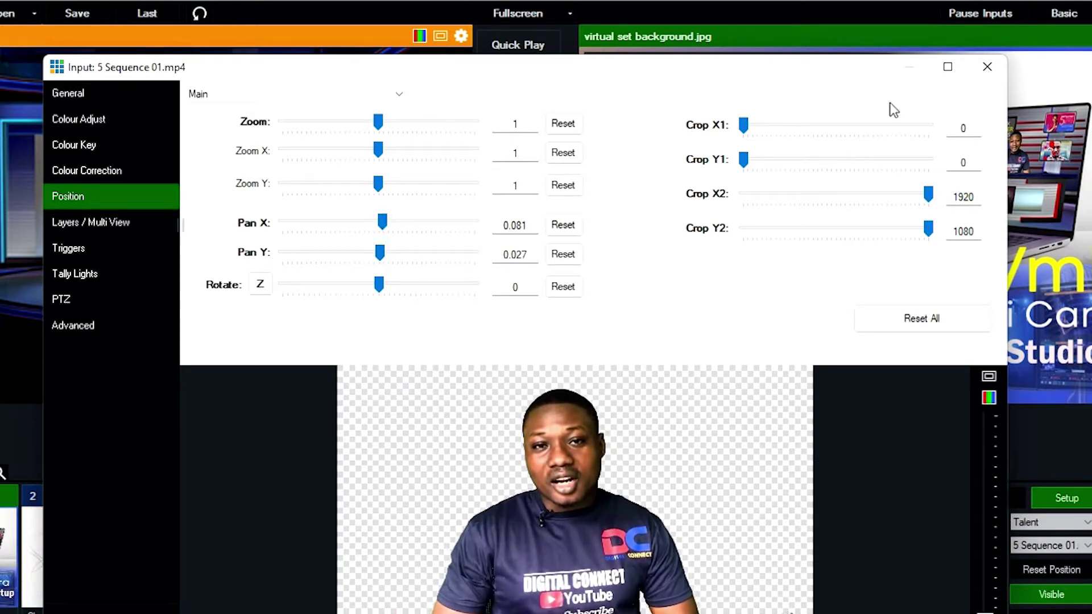
{"action": "left_click", "coordinate": [986, 68]}
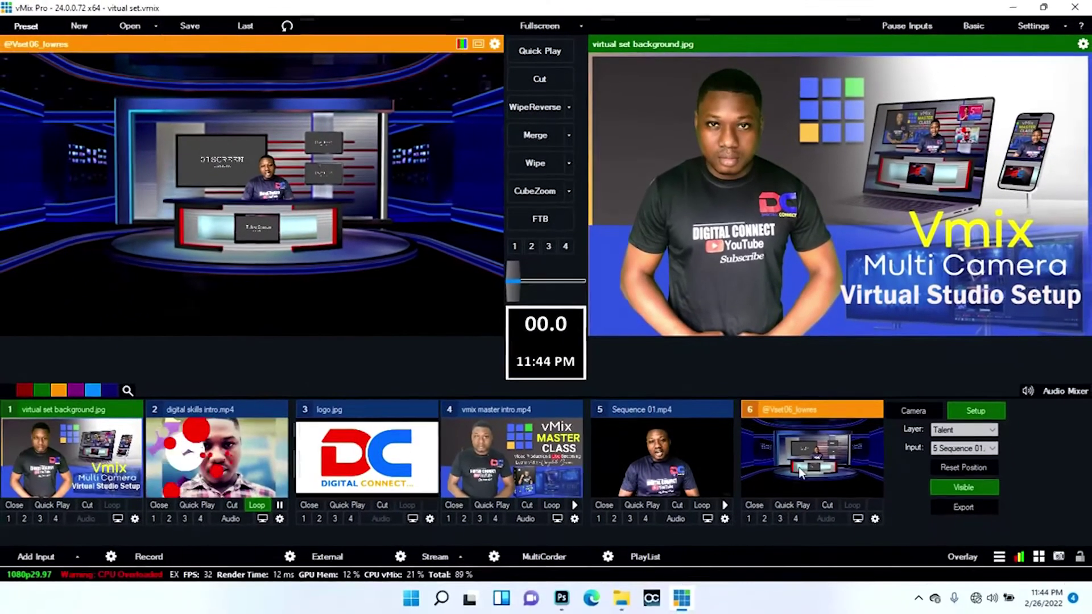
- Set the virtual set's camera movement to F (00:01) and switch from the 01SCREEN close-up to the full desk view
{"action": "left_click", "coordinate": [913, 412]}
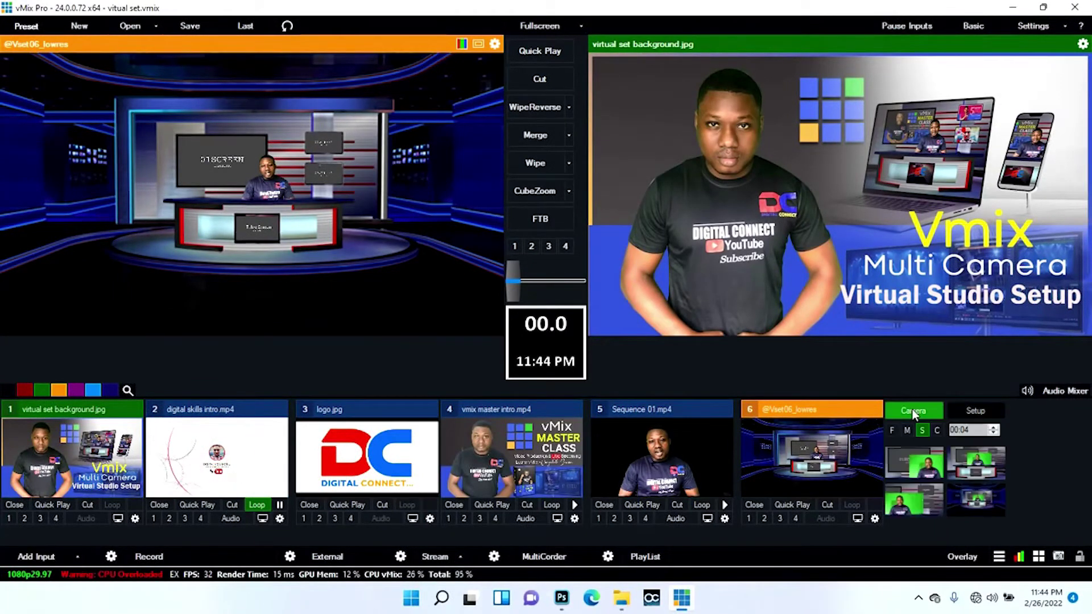
{"action": "left_click", "coordinate": [892, 431]}
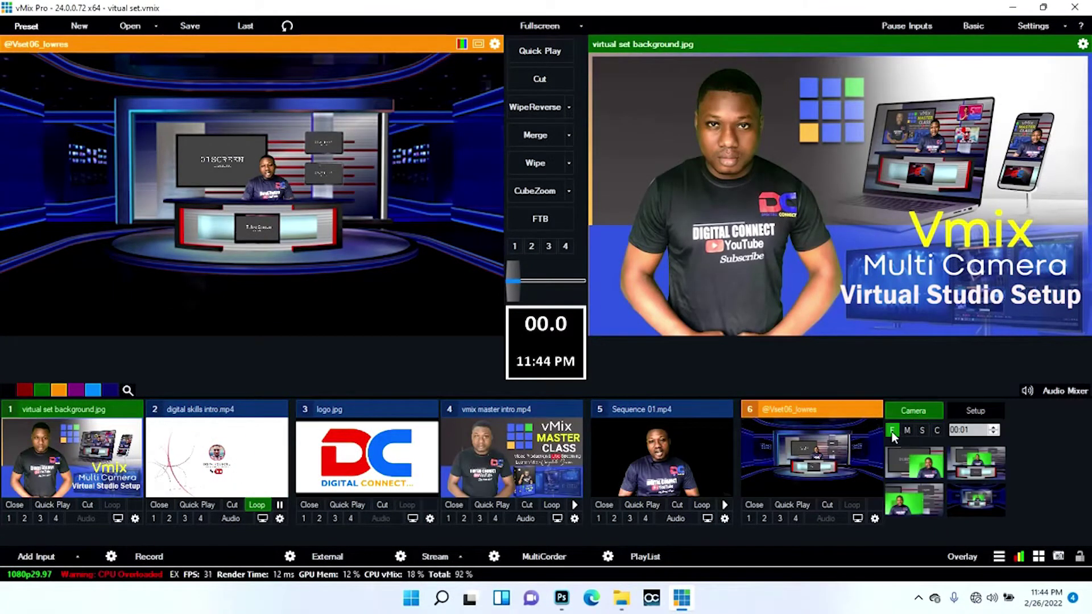
{"action": "left_click", "coordinate": [929, 470]}
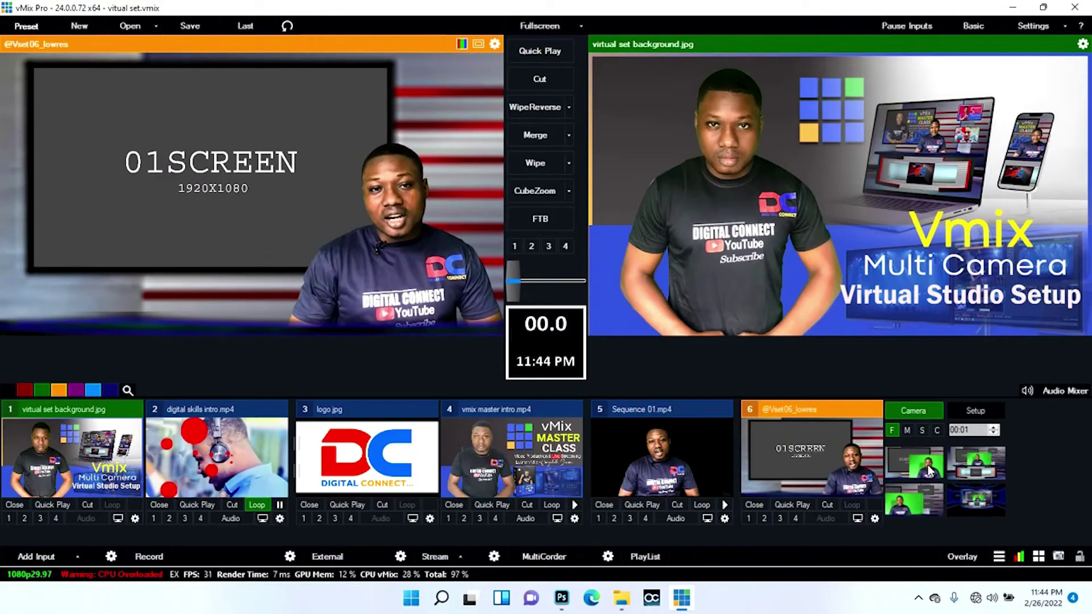
{"action": "left_click", "coordinate": [961, 467]}
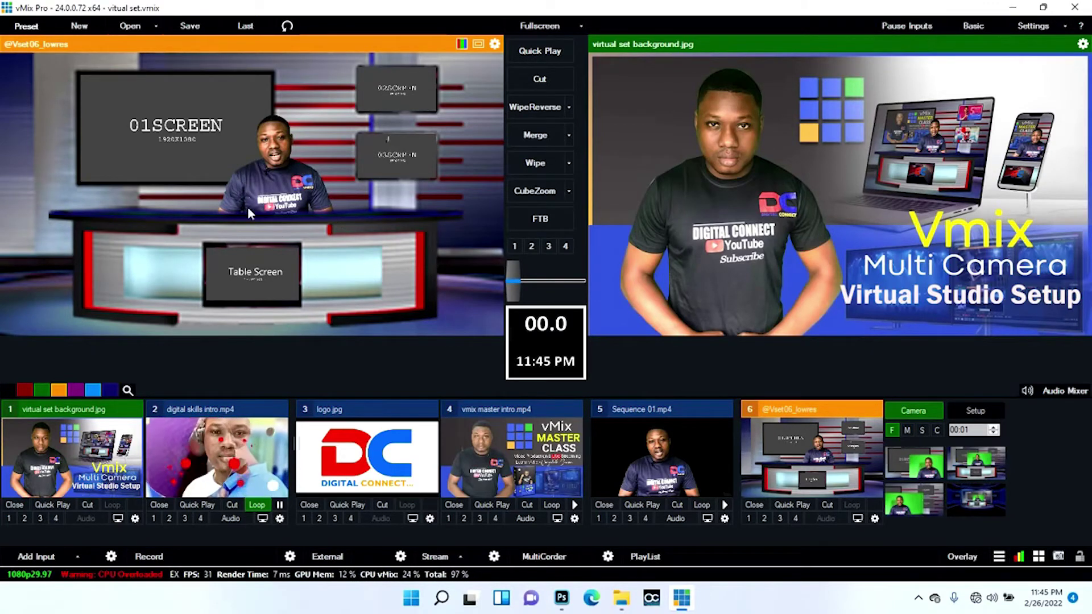
- Raise the talent in Sequence 01.mp4 to Pan Y 0.206 and move the input settings window off the virtual set preview
{"action": "left_click", "coordinate": [724, 518]}
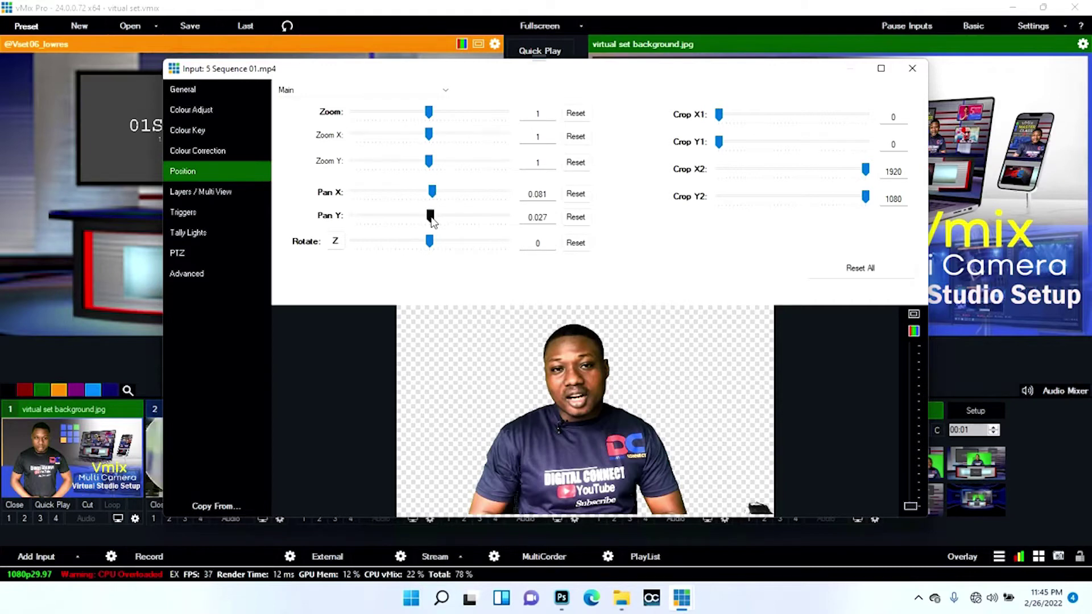
{"action": "left_click_drag", "start_coordinate": [431, 218], "coordinate": [439, 219]}
{"action": "left_click_drag", "start_coordinate": [461, 81], "coordinate": [707, 96]}
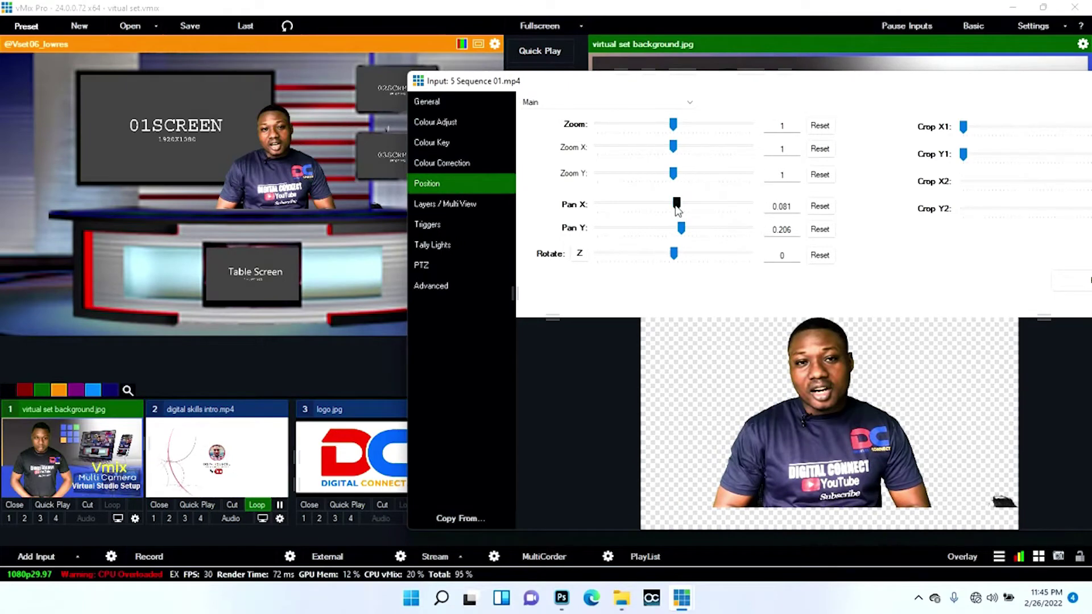
- Set the talent in Sequence 01.mp4 to Pan Y 0.224 and Zoom 1.095, close its settings, and briefly play the clip to check placement
{"action": "left_click_drag", "start_coordinate": [685, 230], "coordinate": [682, 228]}
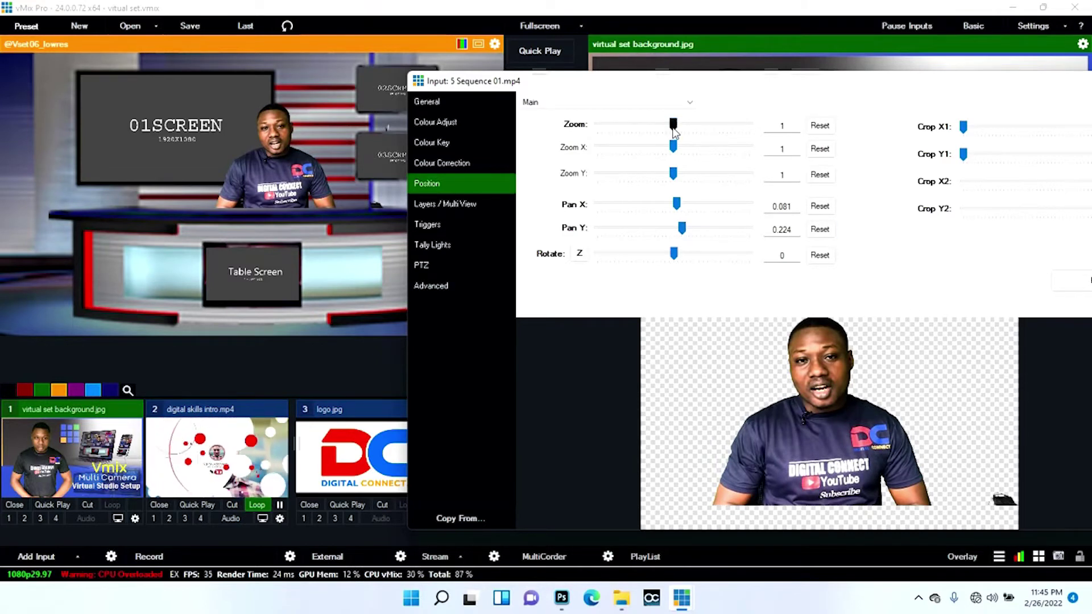
{"action": "left_click_drag", "start_coordinate": [674, 126], "coordinate": [677, 131]}
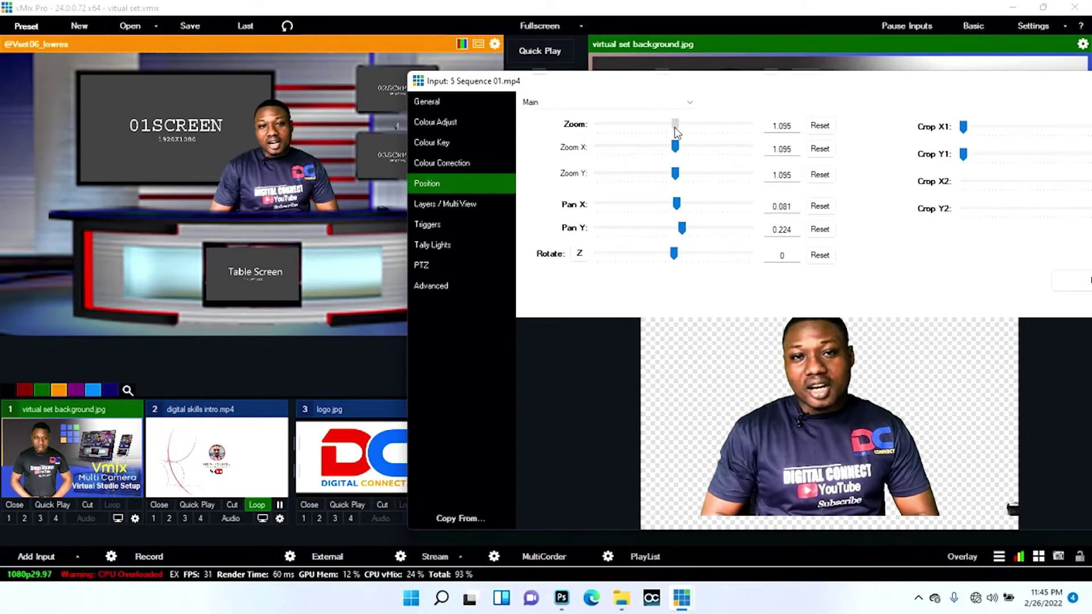
{"action": "left_click_drag", "start_coordinate": [677, 132], "coordinate": [677, 132]}
{"action": "left_click_drag", "start_coordinate": [802, 89], "coordinate": [567, 103]}
{"action": "left_click", "coordinate": [923, 96]}
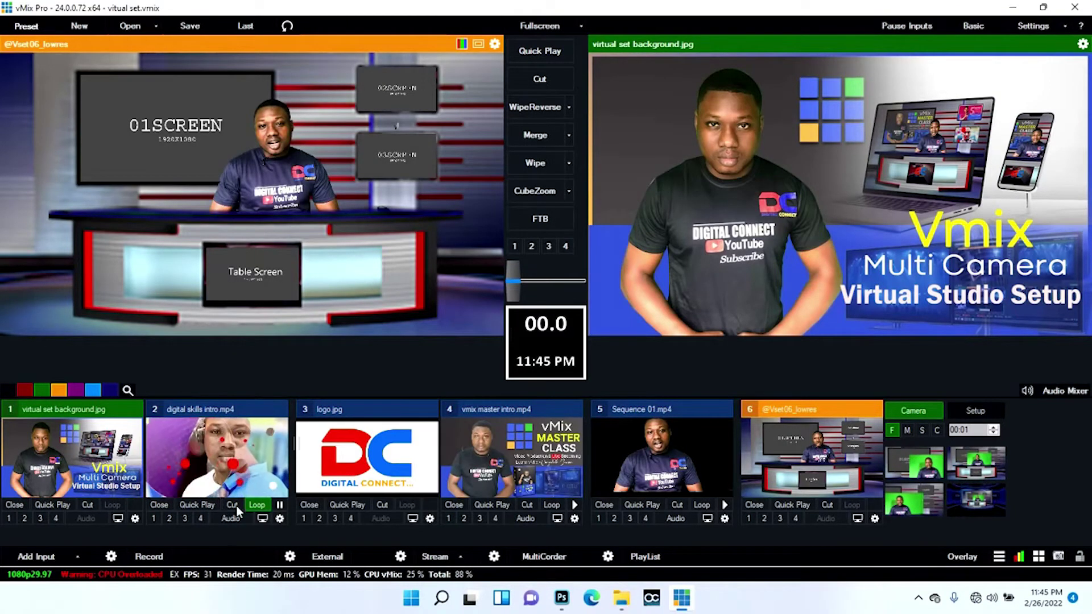
{"action": "left_click", "coordinate": [723, 505]}
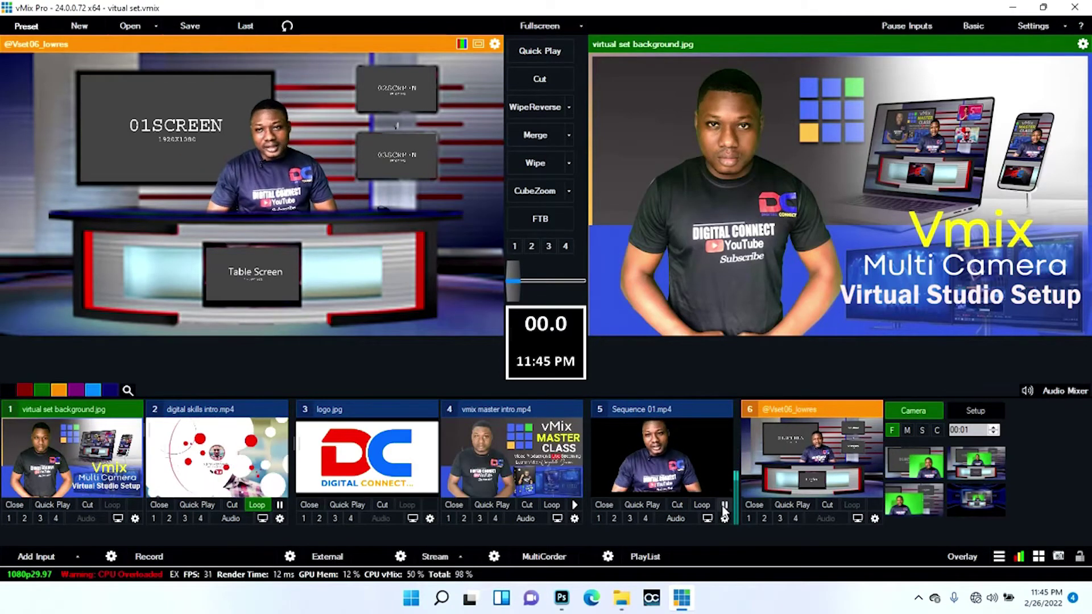
{"action": "left_click", "coordinate": [724, 506]}
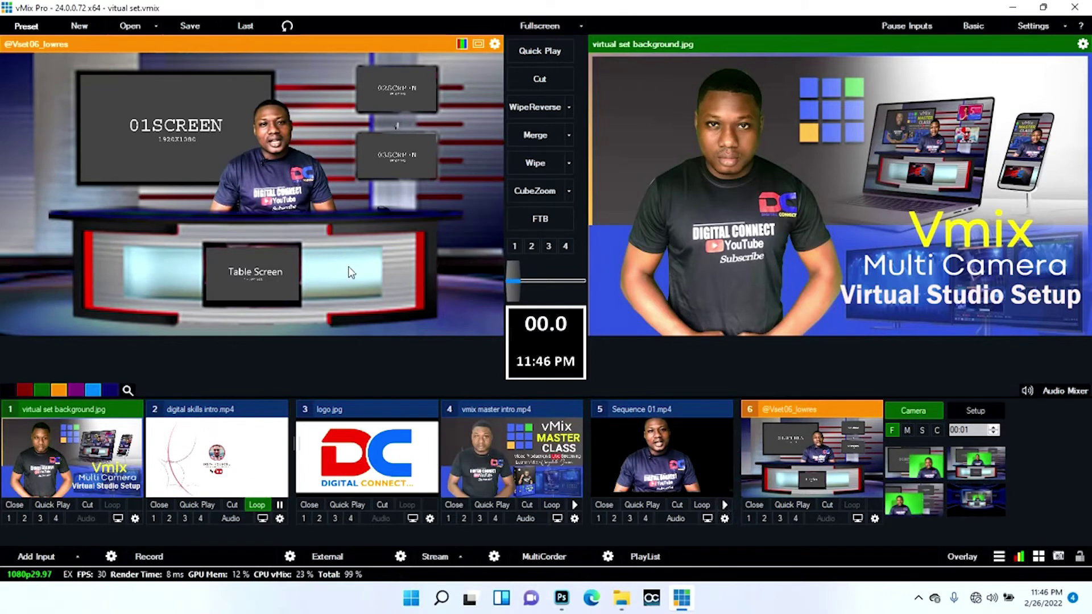
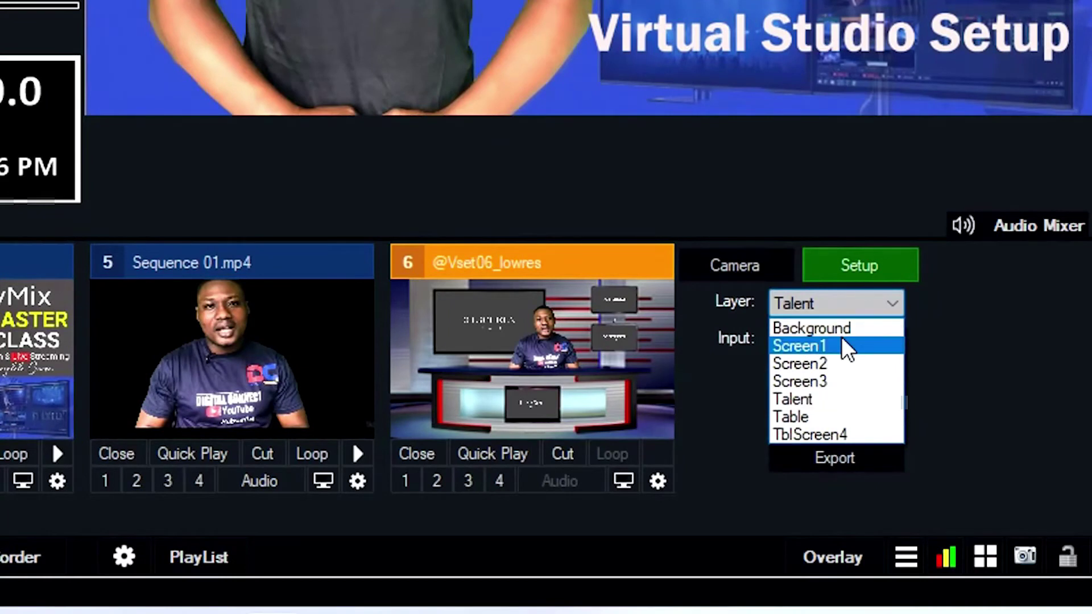
- Assign virtual set background.jpg to the virtual set's Screen1 layer and vmix master intro.mp4 to its Screen2 layer
{"action": "left_click", "coordinate": [834, 345]}
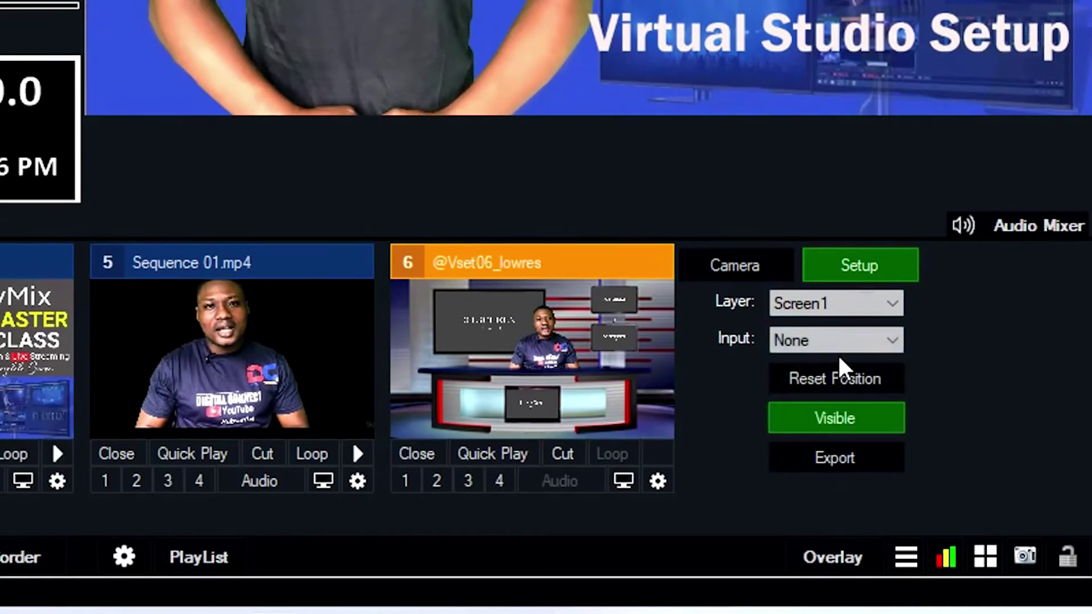
{"action": "left_click", "coordinate": [830, 349]}
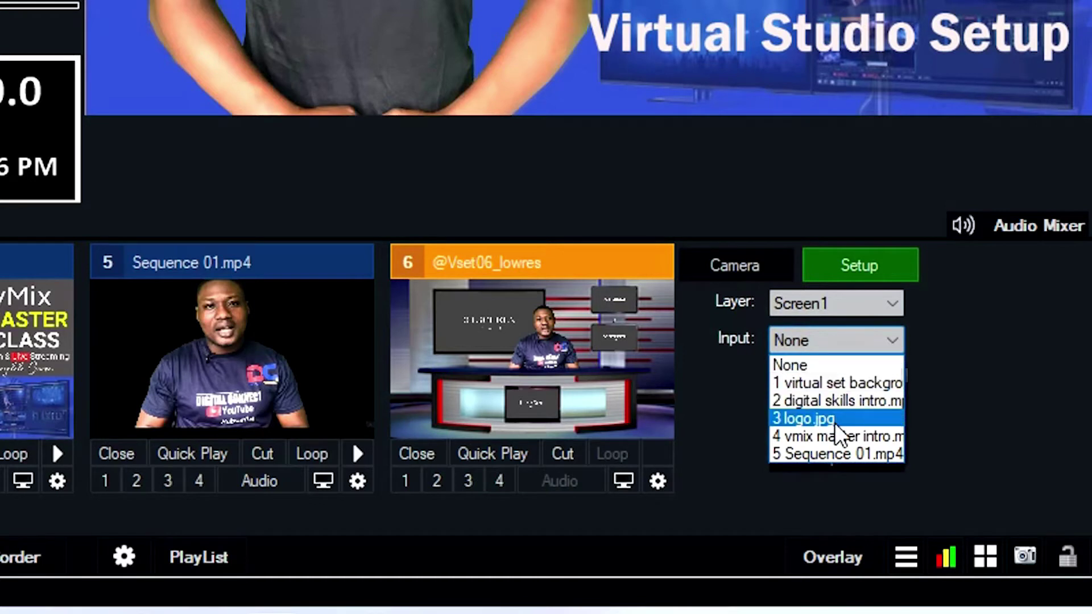
{"action": "left_click", "coordinate": [840, 385]}
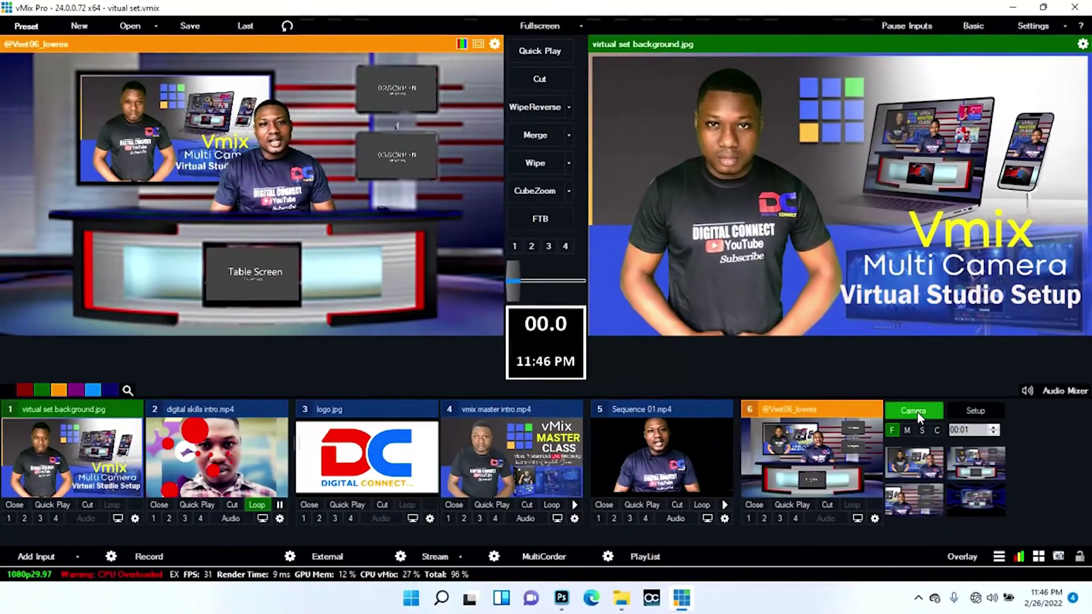
{"action": "left_click", "coordinate": [962, 431]}
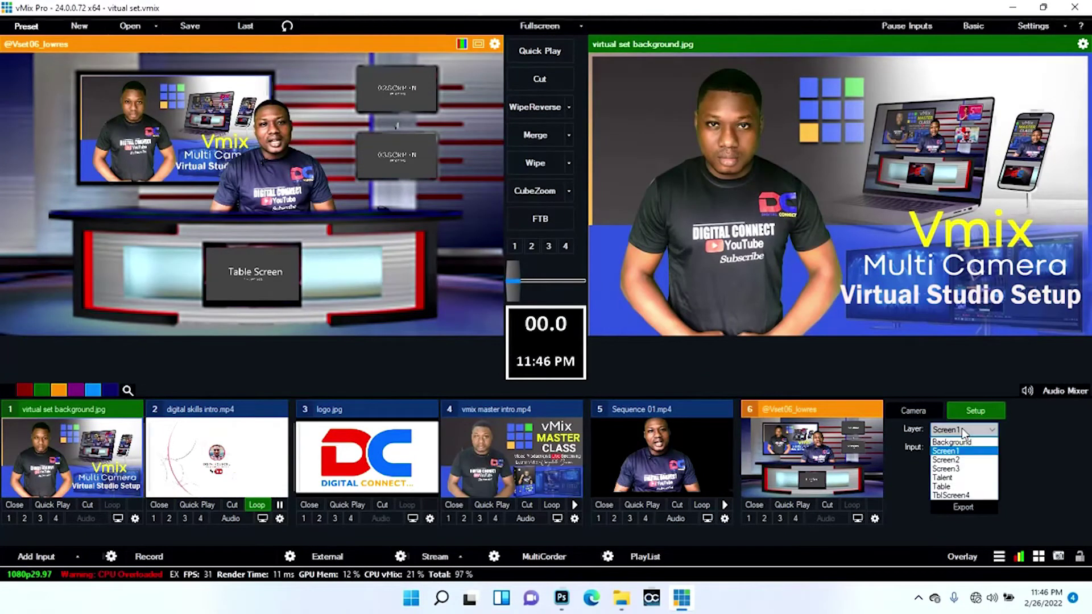
{"action": "left_click", "coordinate": [954, 461]}
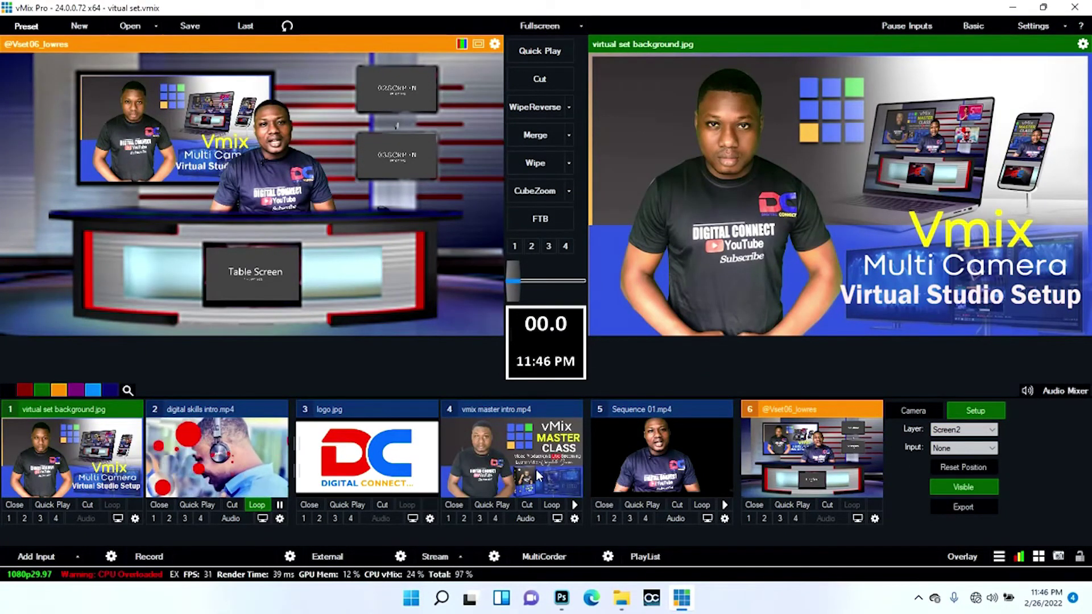
{"action": "left_click", "coordinate": [974, 449]}
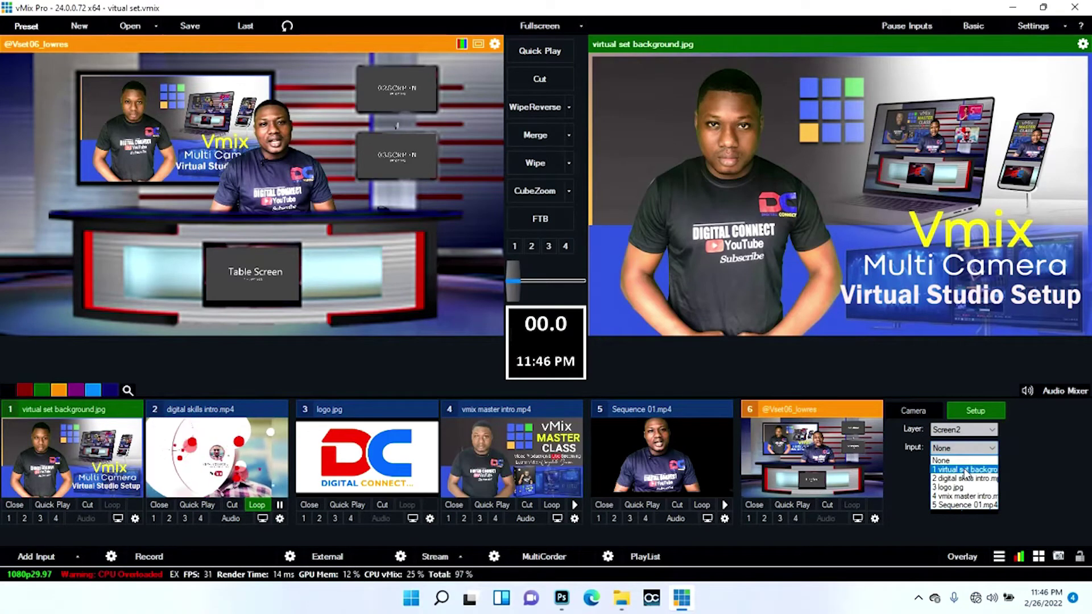
{"action": "left_click", "coordinate": [984, 498]}
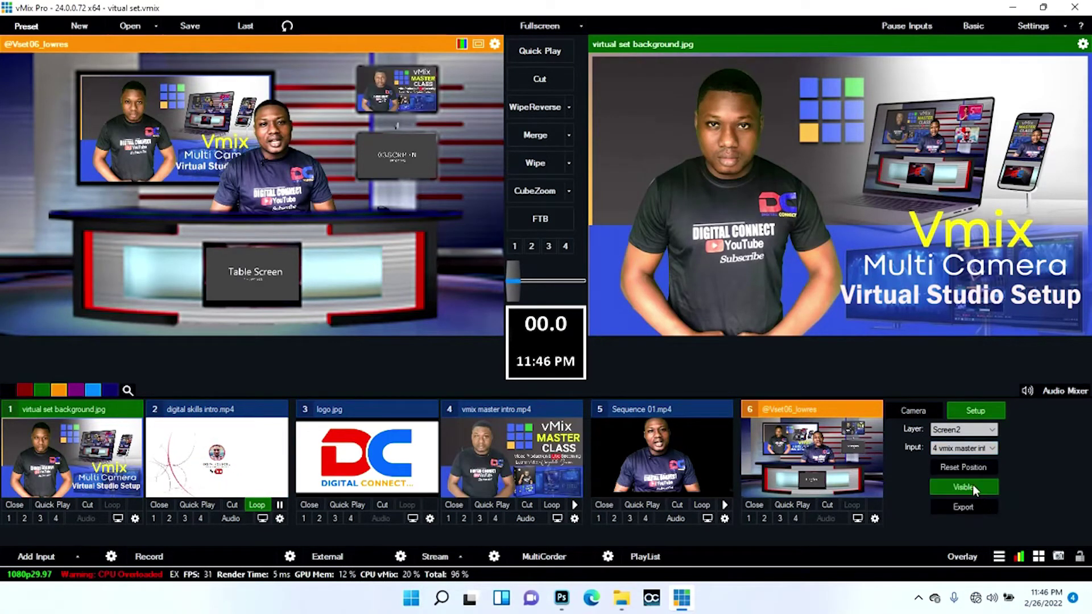
- Assign digital skills intro.mp4 to the virtual set's Screen3 layer and logo.jpg to the TblScreen4 layer
{"action": "left_click", "coordinate": [965, 426]}
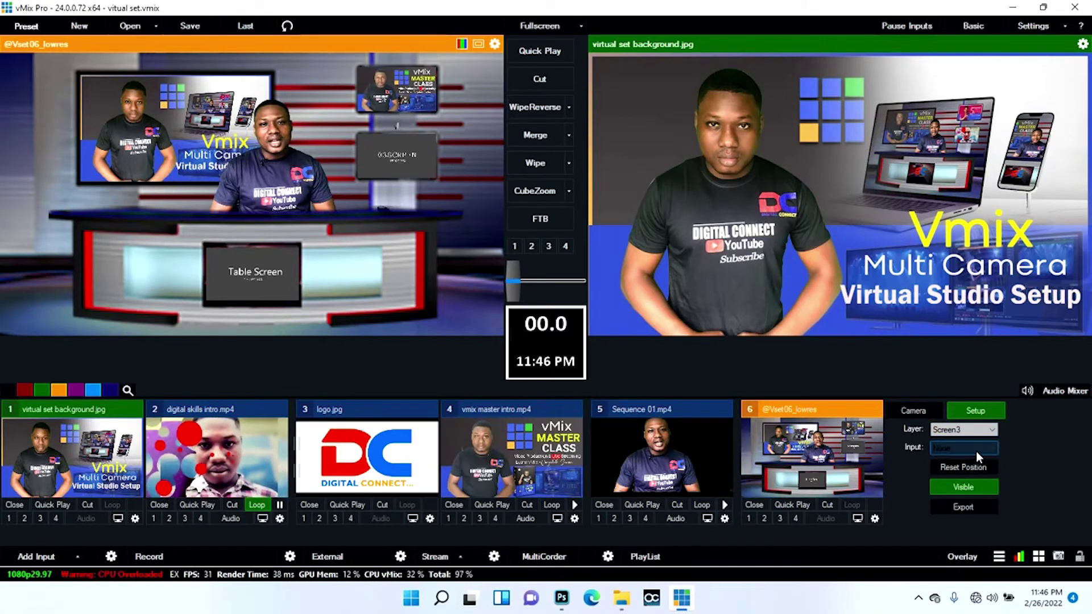
{"action": "left_click", "coordinate": [976, 452]}
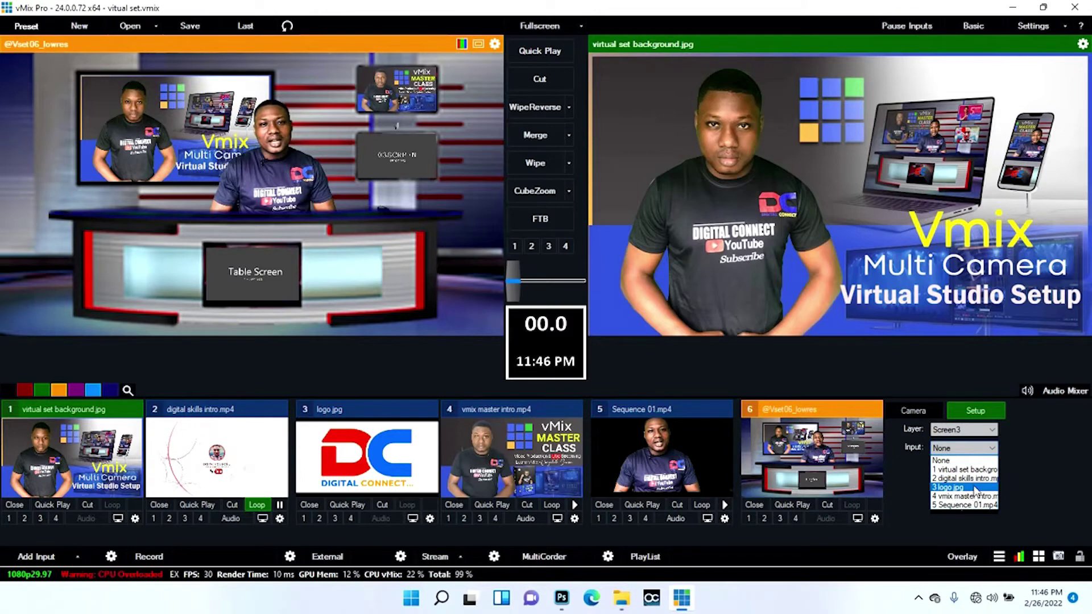
{"action": "left_click", "coordinate": [974, 479]}
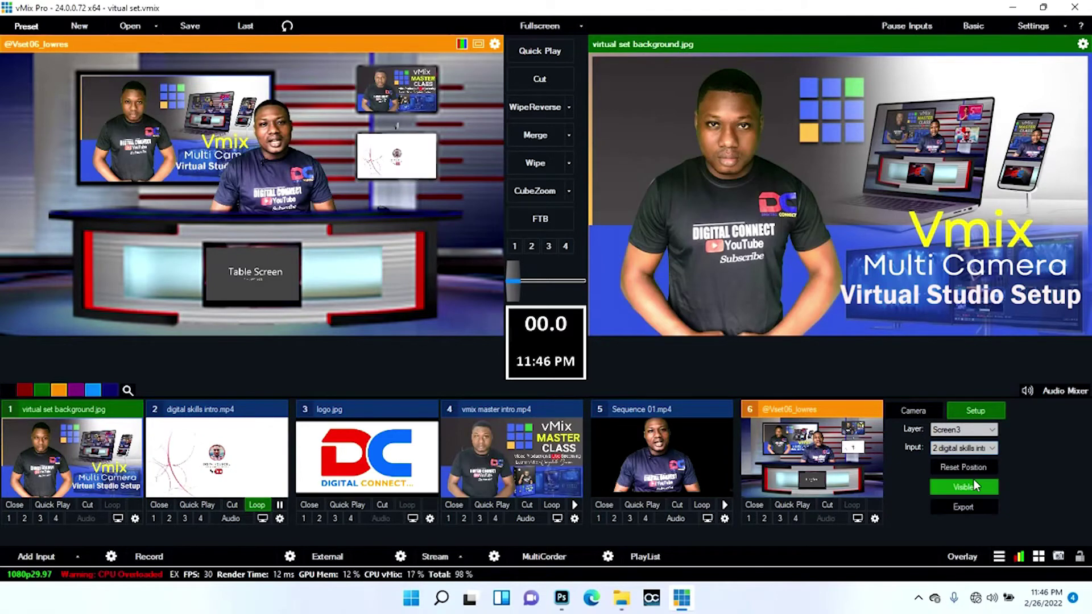
{"action": "left_click", "coordinate": [969, 430]}
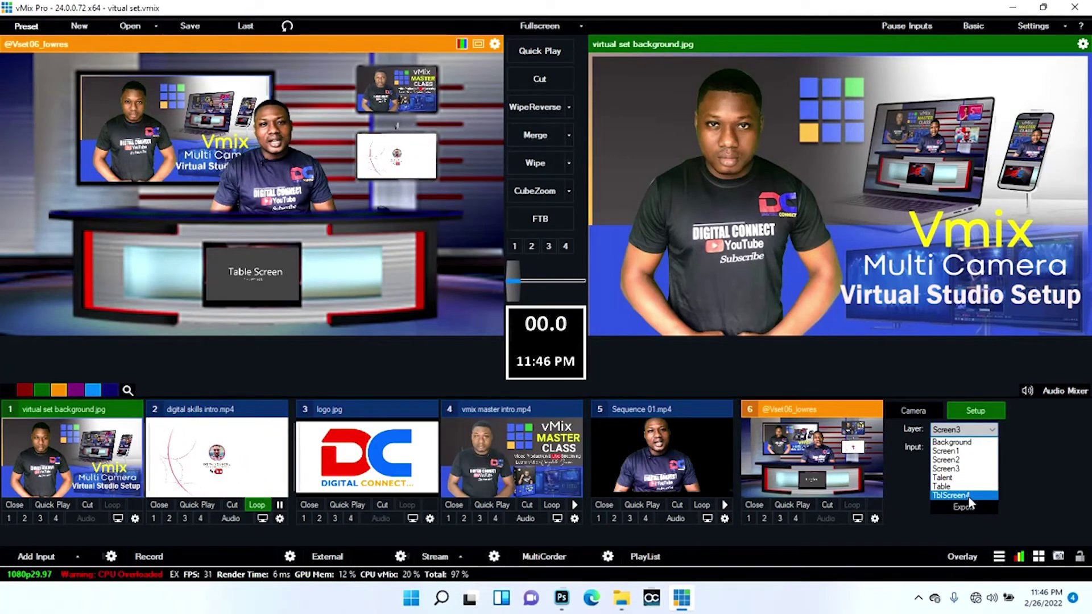
{"action": "left_click", "coordinate": [968, 497]}
{"action": "left_click", "coordinate": [967, 450]}
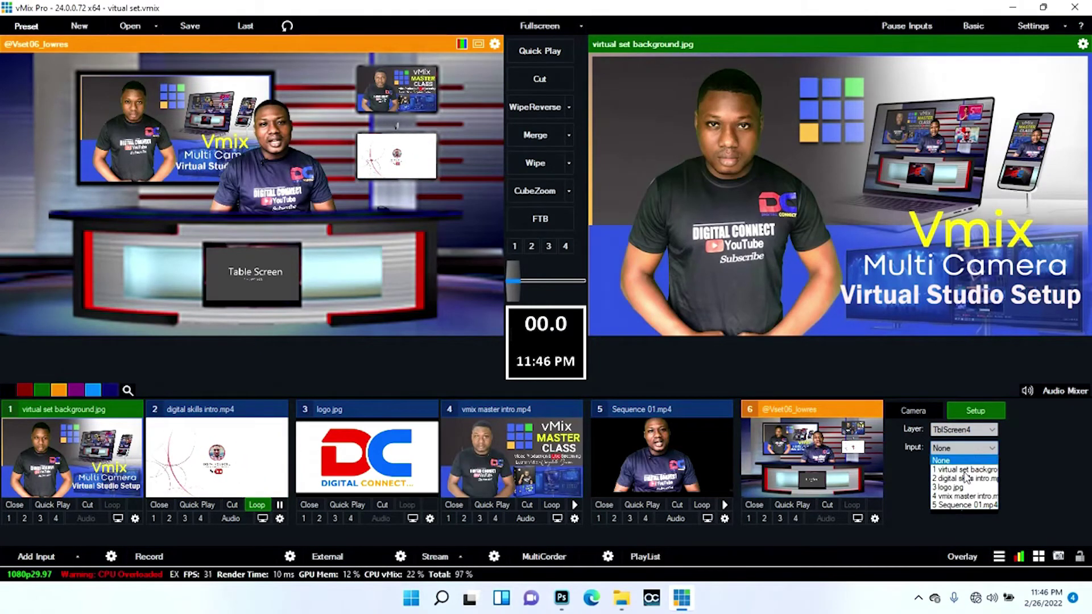
{"action": "left_click", "coordinate": [959, 488]}
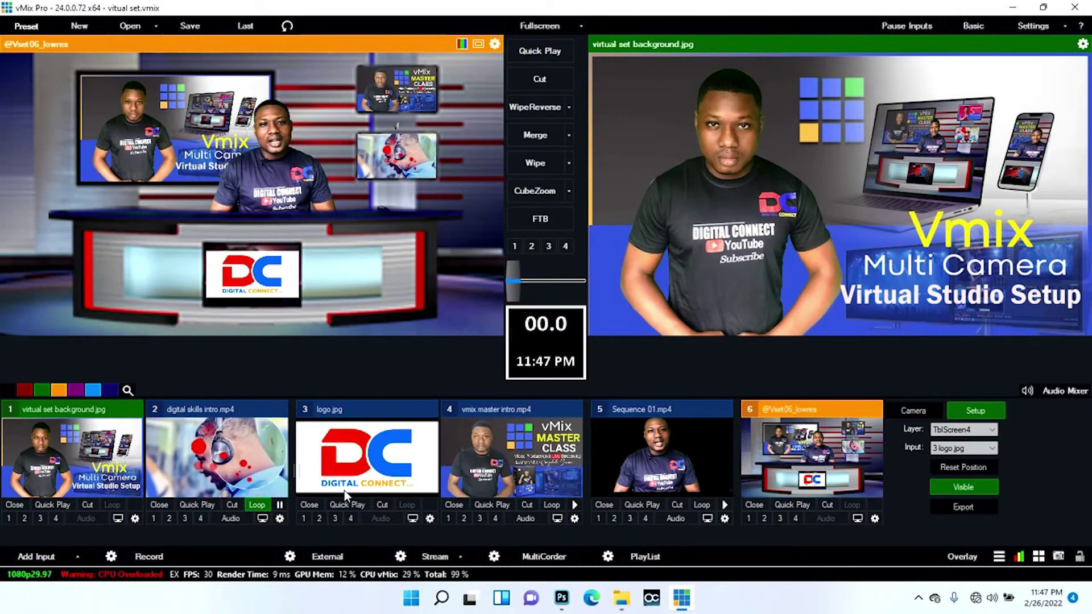
- Turn on looping for vmix master intro.mp4, then play it together with Sequence 01.mp4
{"action": "left_click", "coordinate": [553, 504]}
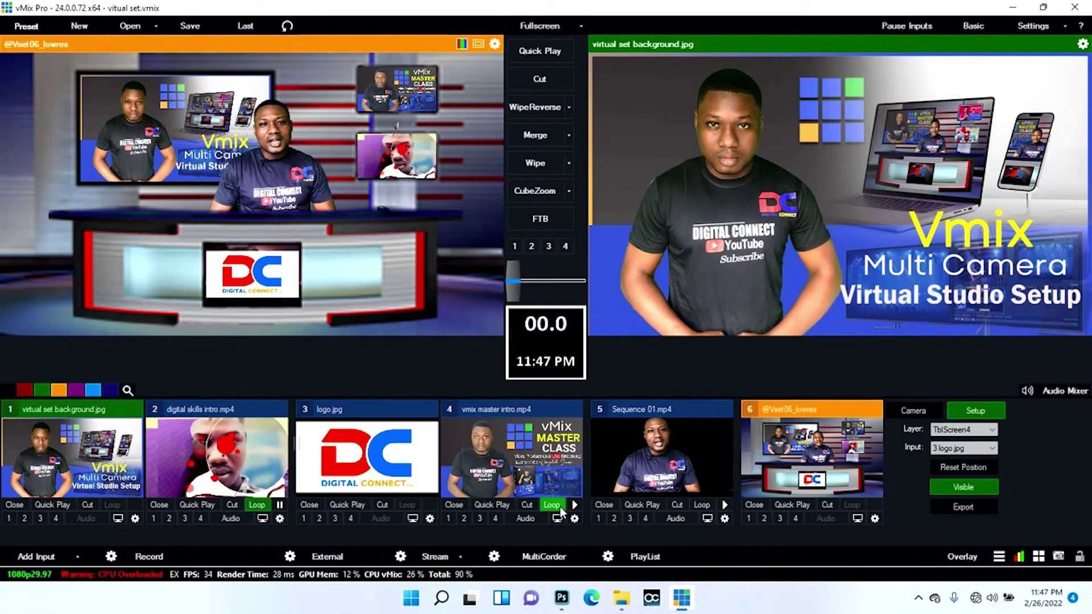
{"action": "left_click", "coordinate": [575, 504]}
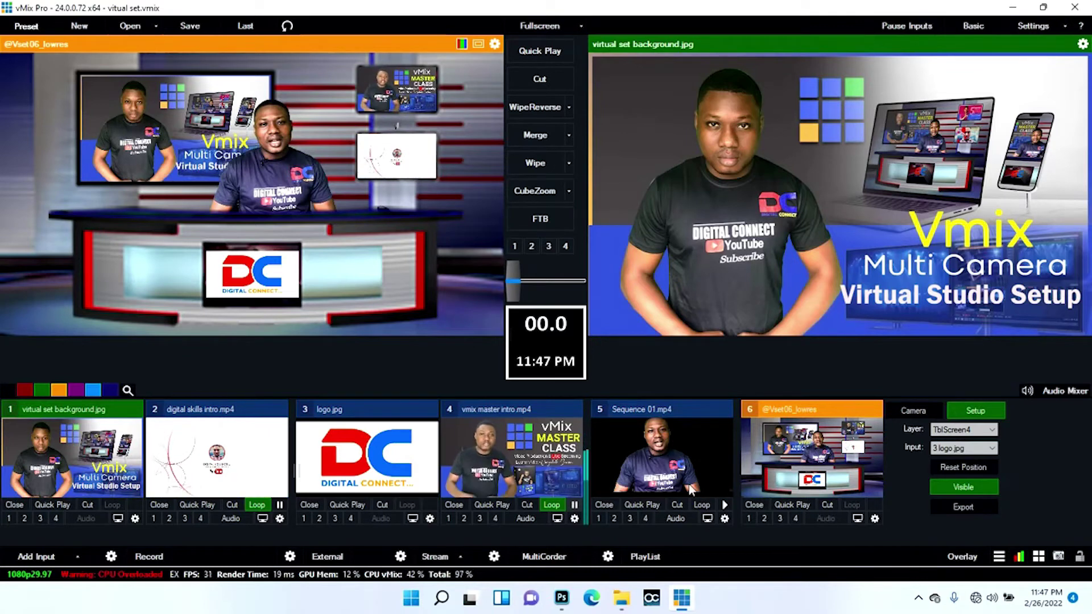
{"action": "left_click", "coordinate": [725, 506]}
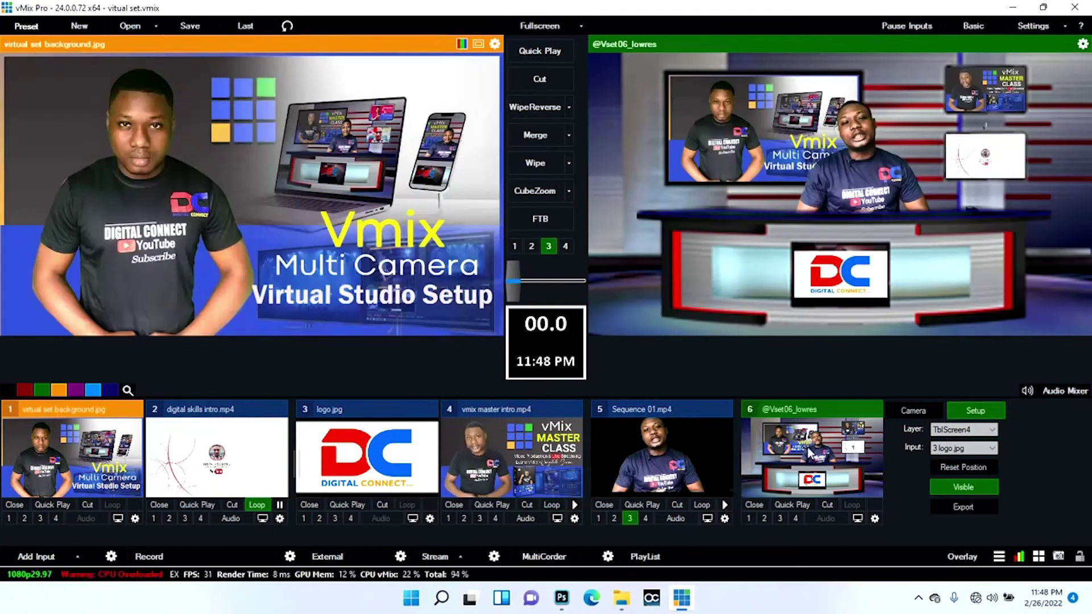
- Put the virtual set in preview and switch its camera through the Screen1 close-up, full desk, side-screens close-up and wide studio views
{"action": "left_click", "coordinate": [809, 452]}
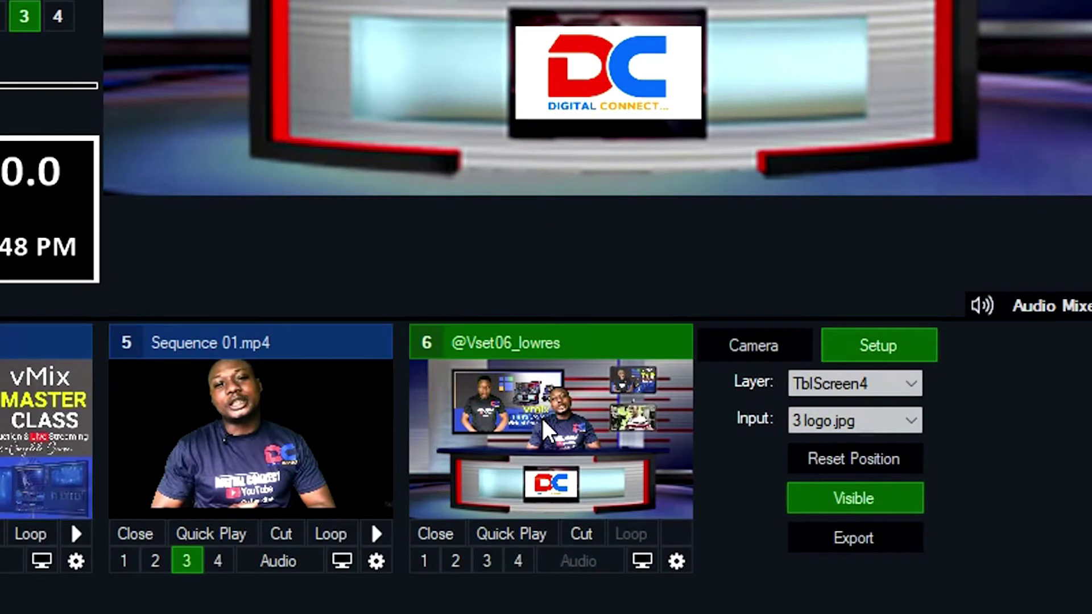
{"action": "left_click", "coordinate": [725, 346]}
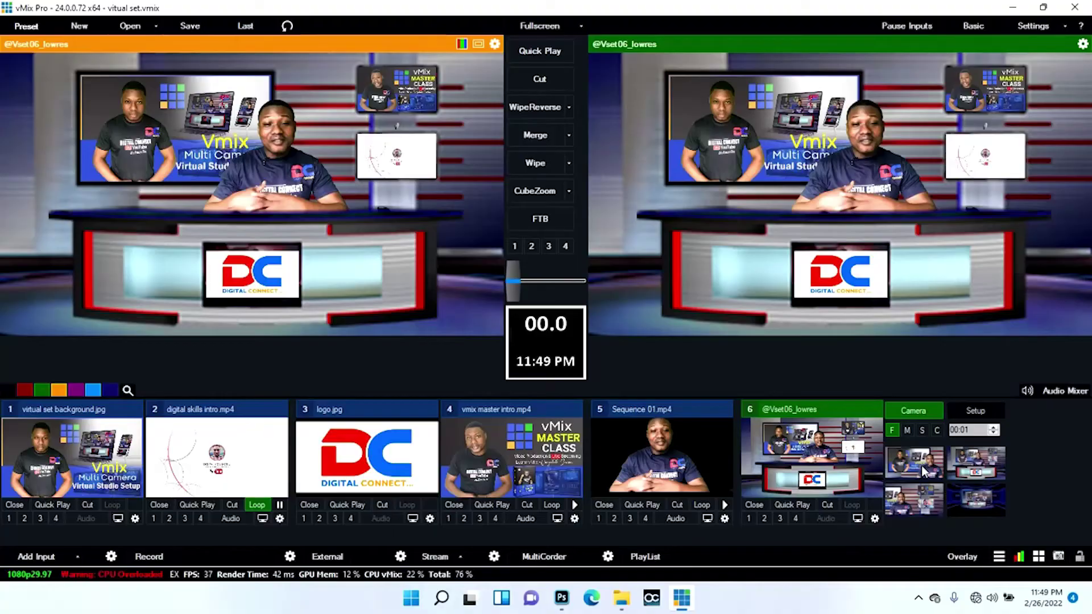
{"action": "left_click", "coordinate": [818, 459]}
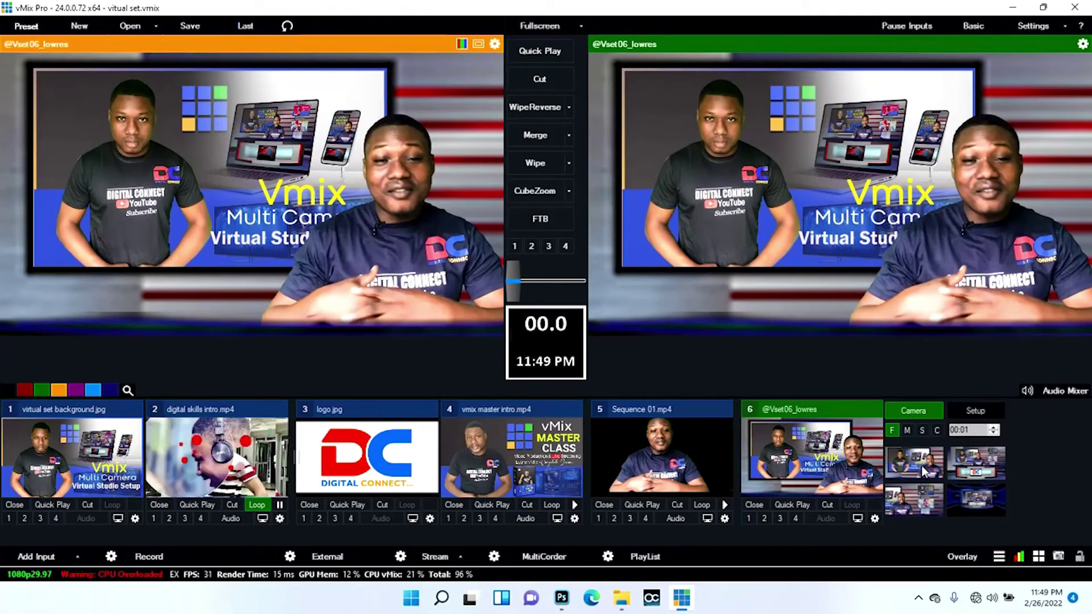
{"action": "left_click", "coordinate": [969, 474]}
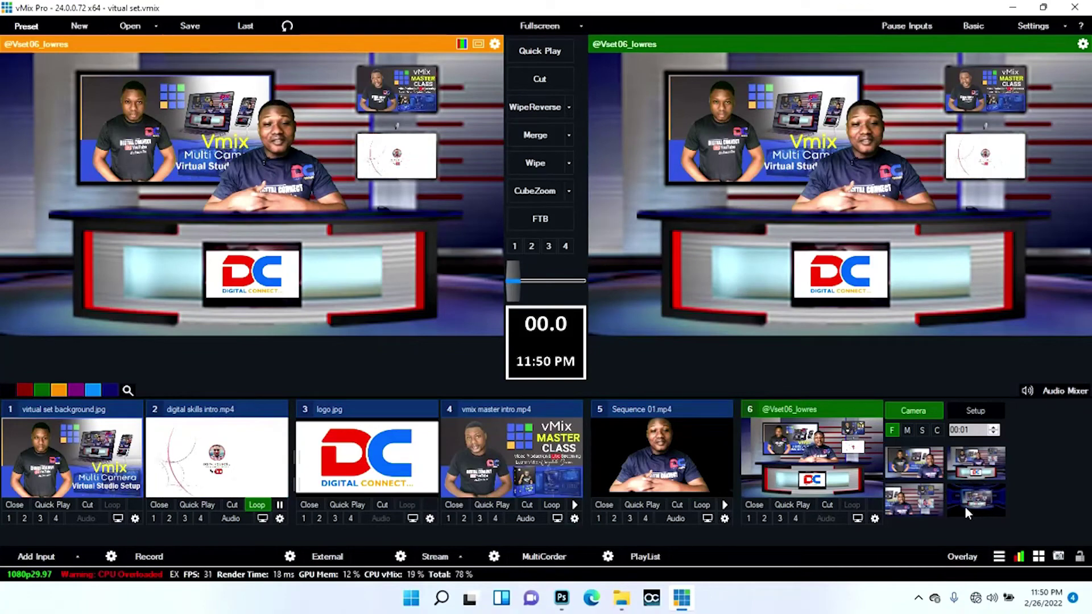
{"action": "left_click", "coordinate": [937, 501]}
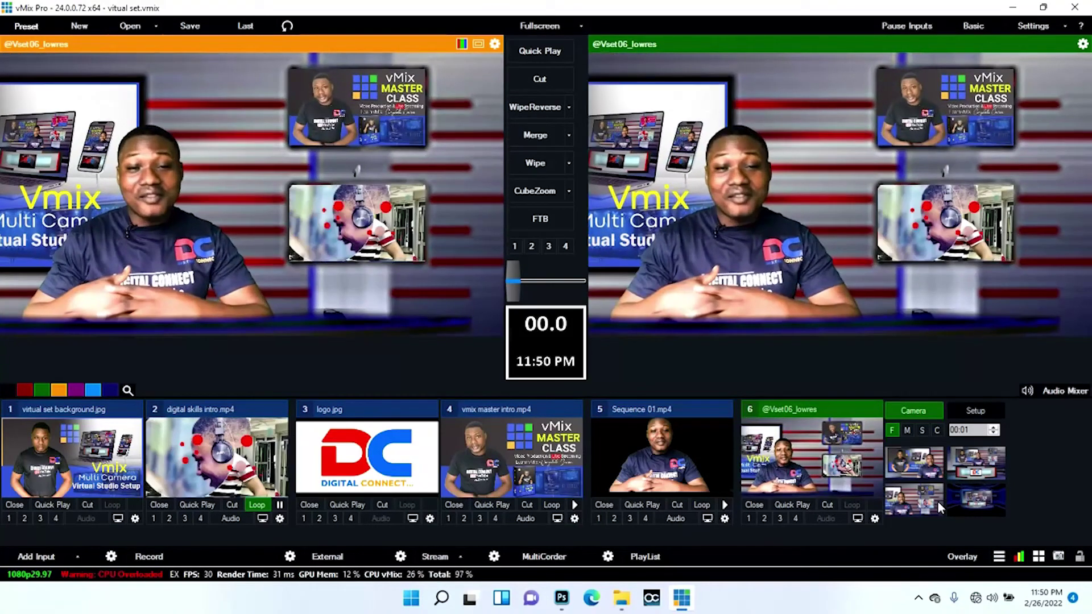
{"action": "left_click", "coordinate": [977, 500]}
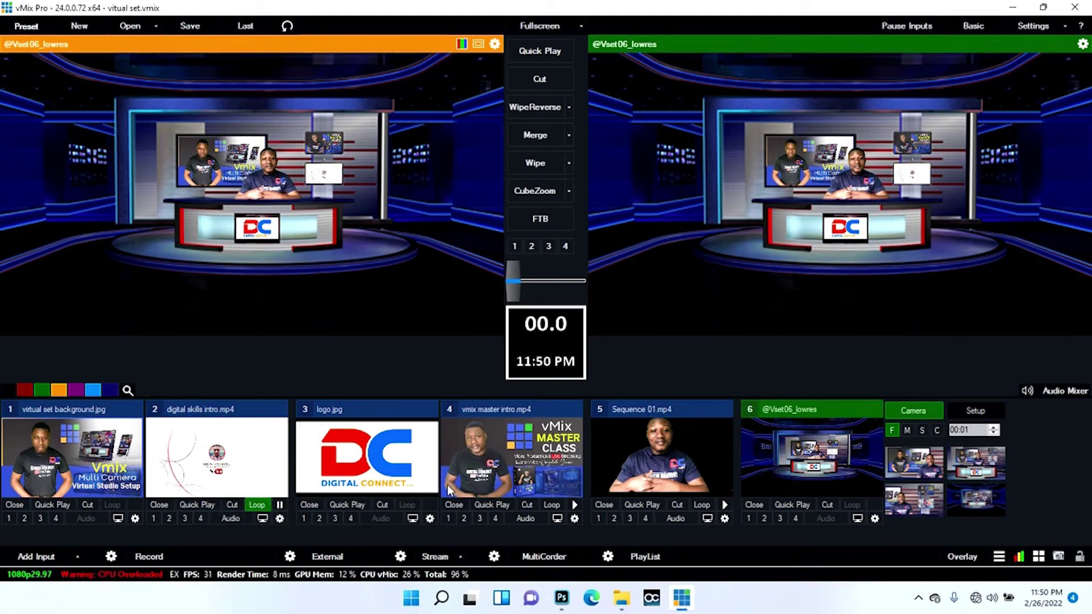
- Play Sequence 01.mp4 and vmix master intro.mp4, with the virtual set's camera switched back to the full desk view
{"action": "left_click", "coordinate": [724, 505]}
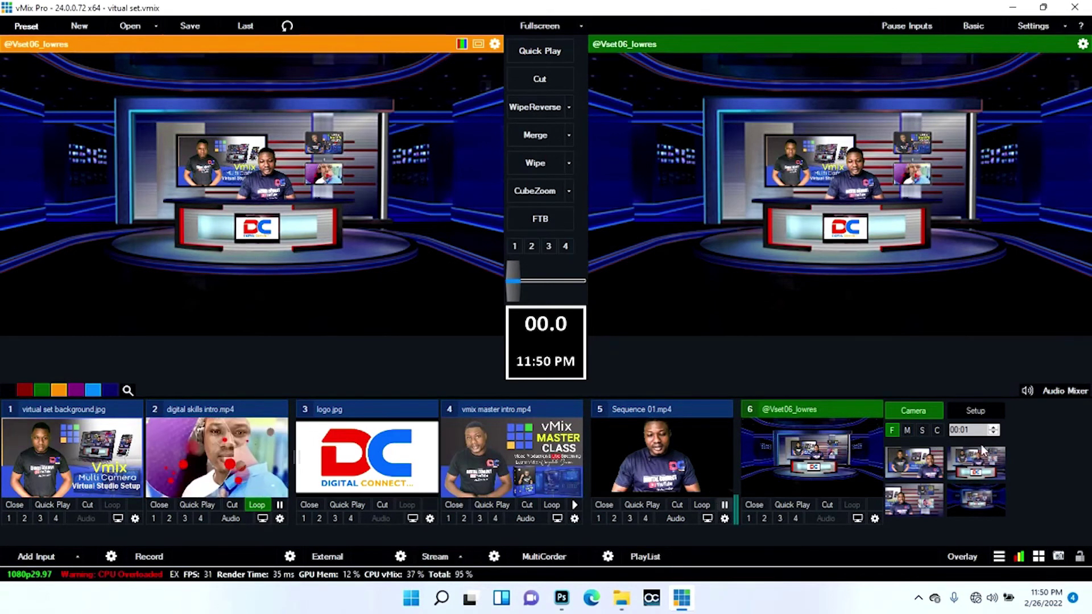
{"action": "left_click", "coordinate": [979, 464]}
{"action": "left_click", "coordinate": [923, 468]}
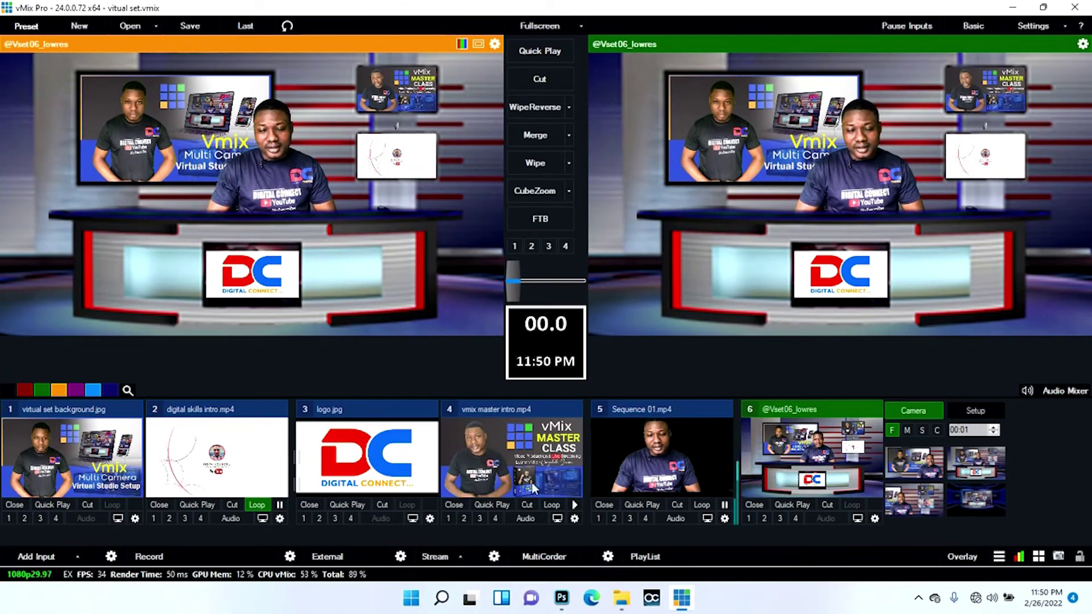
{"action": "left_click", "coordinate": [575, 505]}
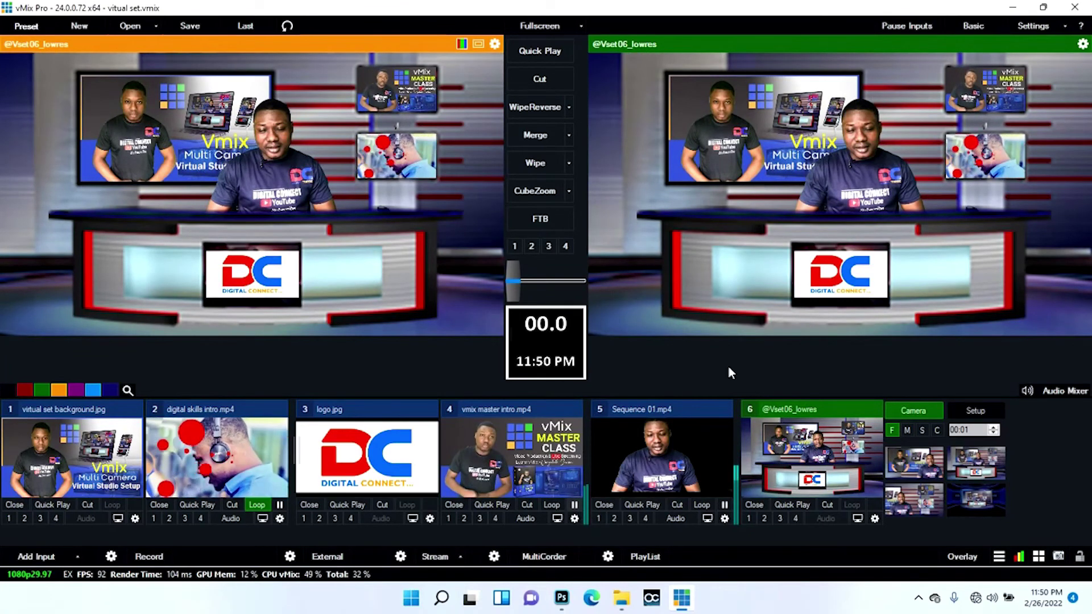